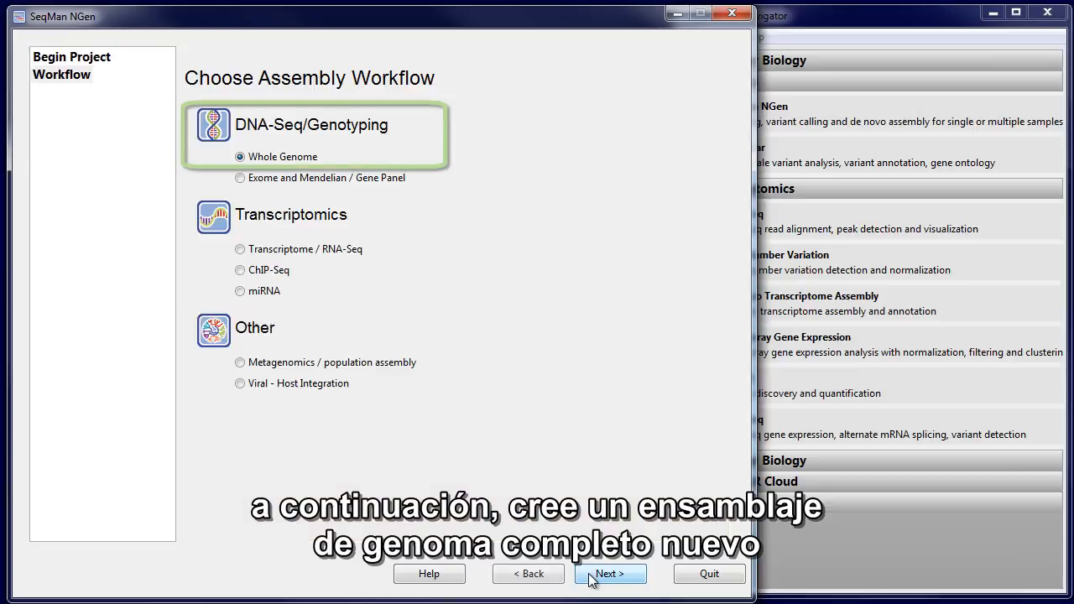
Set up a whole-genome templated assembly using the normal workflow and load Heidelburg_strain.gbk as the reference
left_click(590, 577)
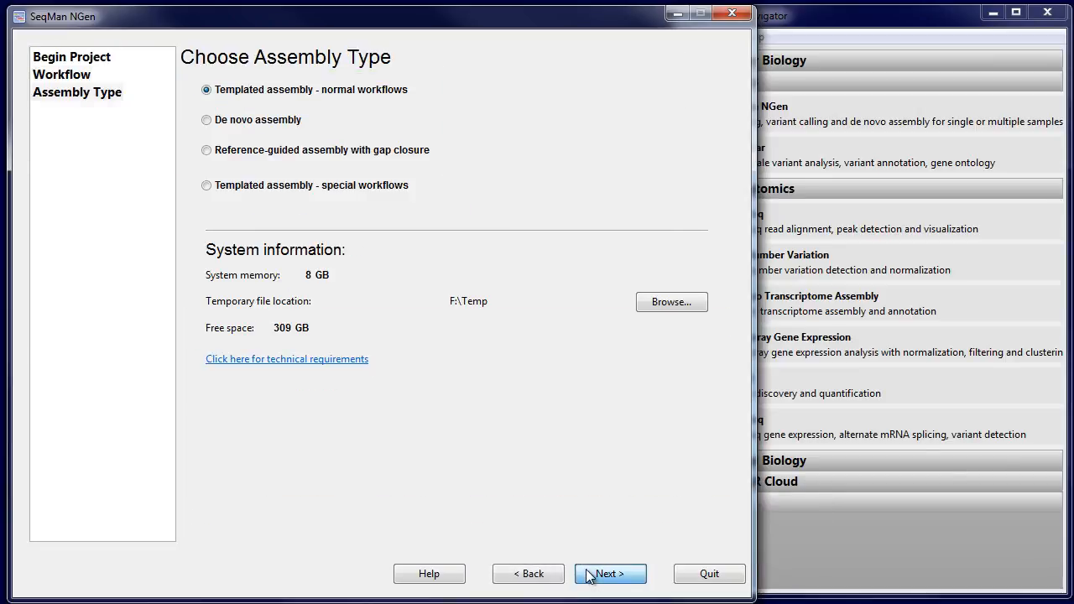
left_click(590, 575)
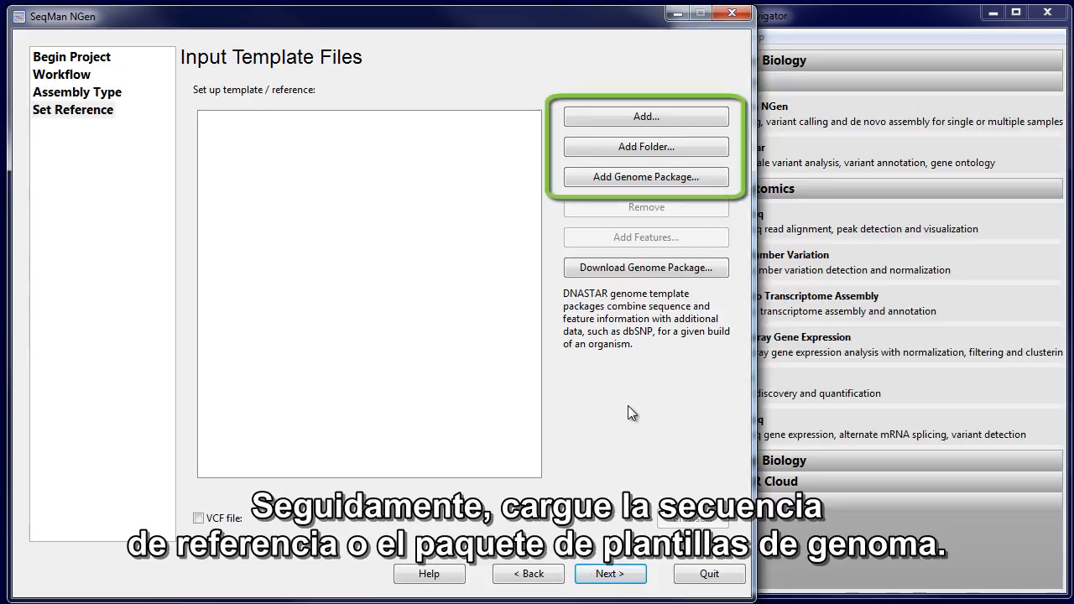
left_click(655, 120)
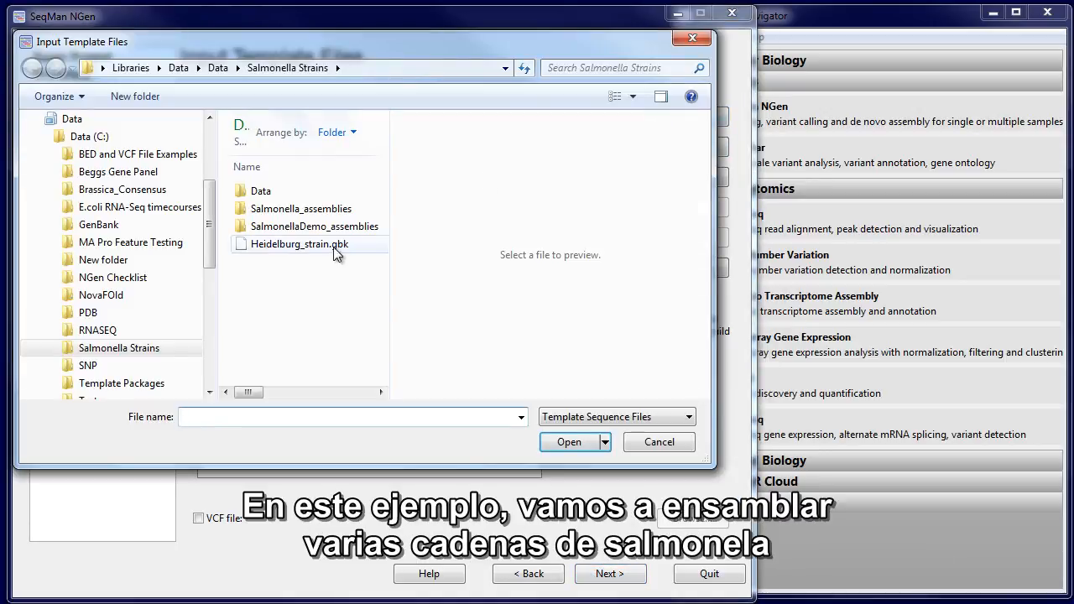
left_click(332, 246)
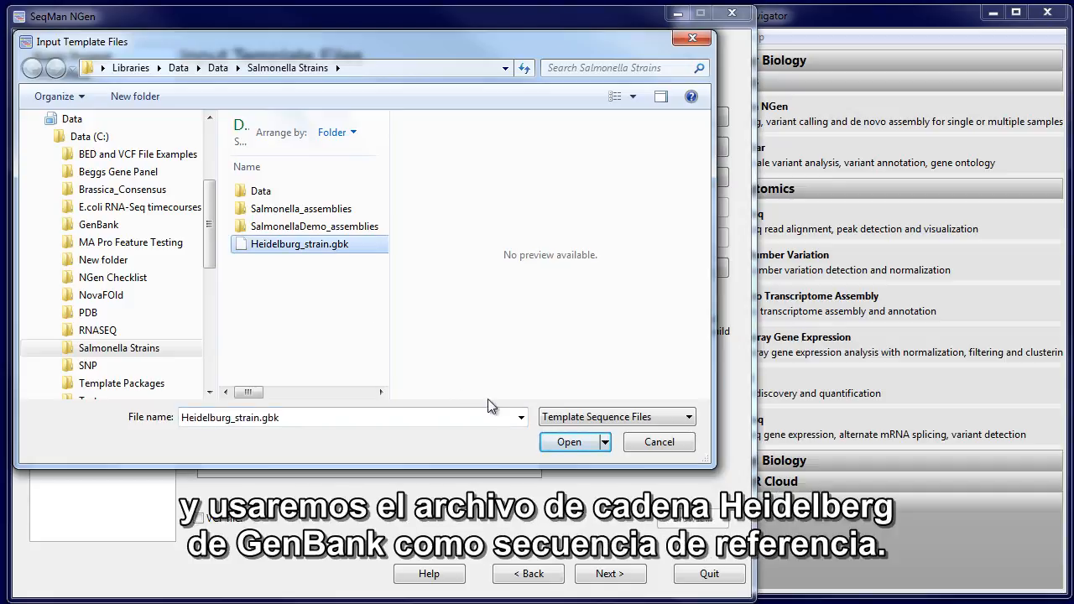
left_click(558, 442)
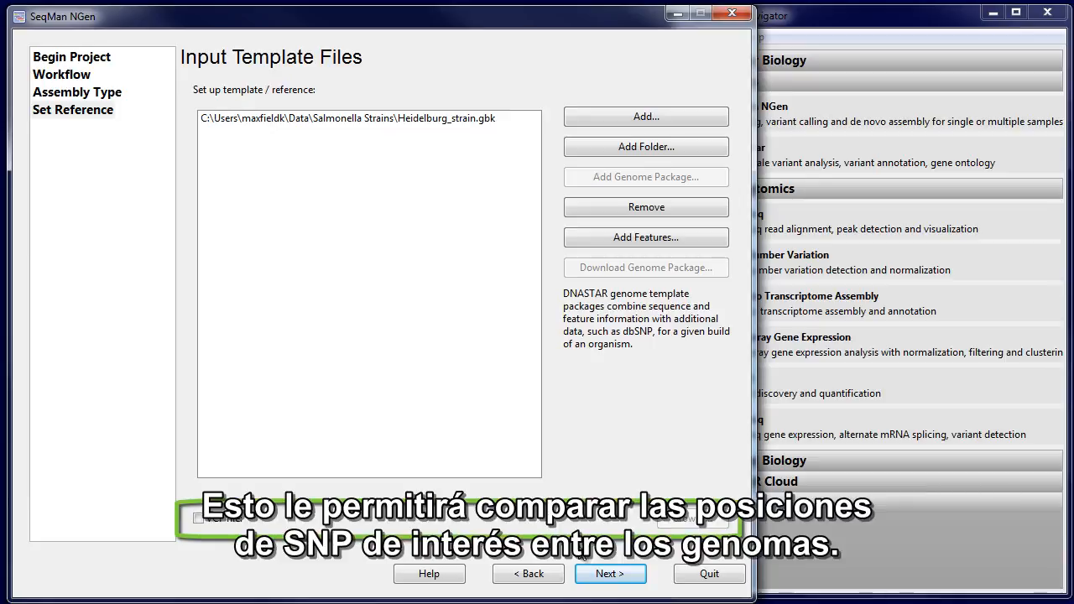
Attach the VCF file Salmonella_18_2.vcf to the template and continue to the input sequence setup
left_click(217, 522)
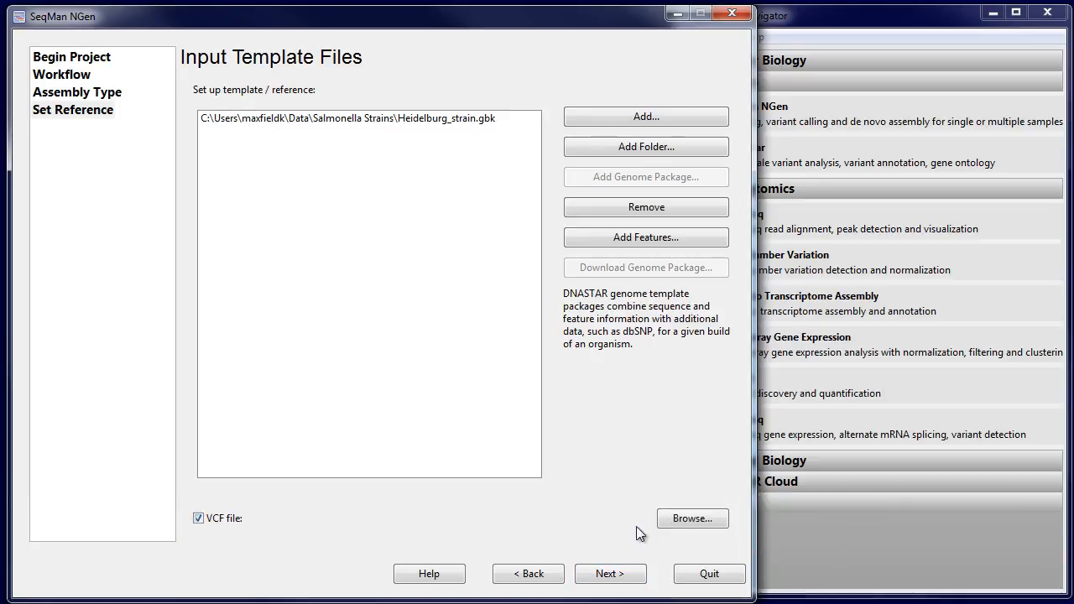
left_click(692, 518)
left_click(394, 182)
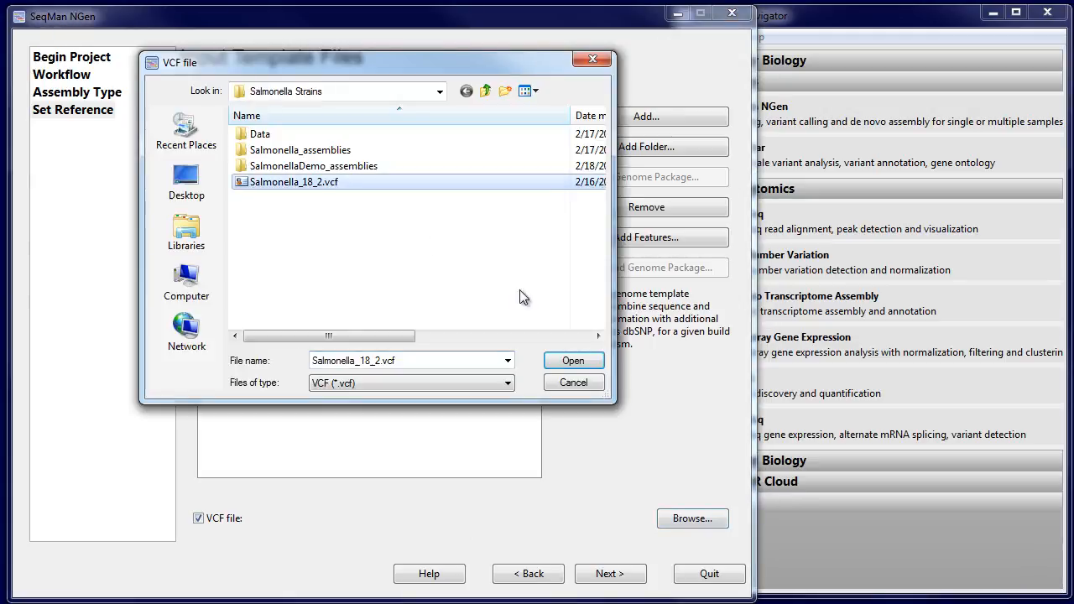
left_click(573, 361)
left_click(610, 576)
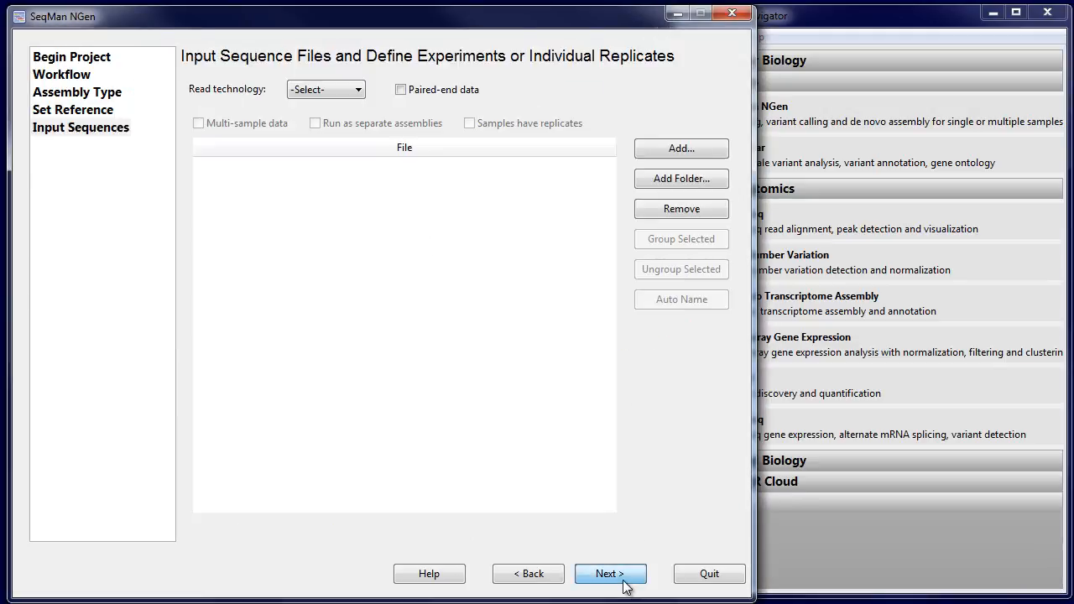
Load the paired-end Illumina reads from SRR1745556_1.fastq through SRR2421538_2.fastq with a 500 bp insert size
left_click(332, 94)
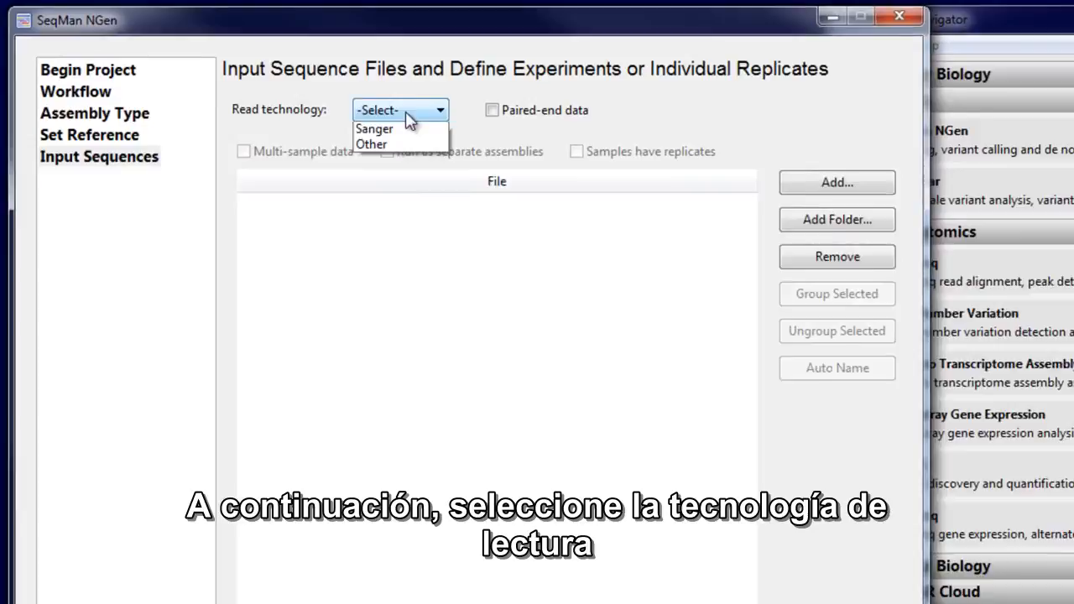
left_click(411, 142)
left_click(963, 208)
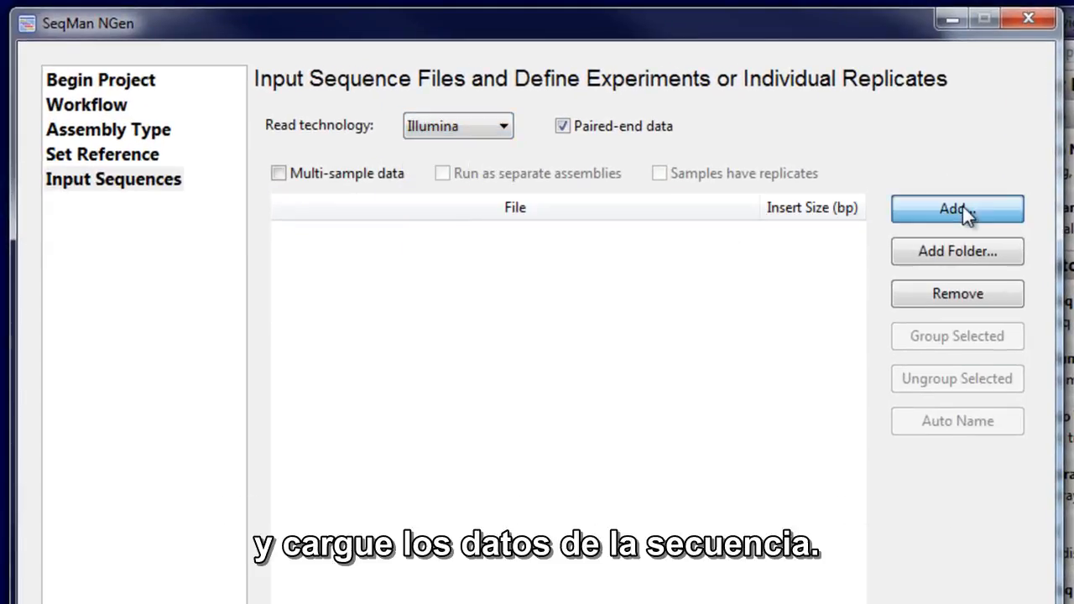
left_click(499, 270)
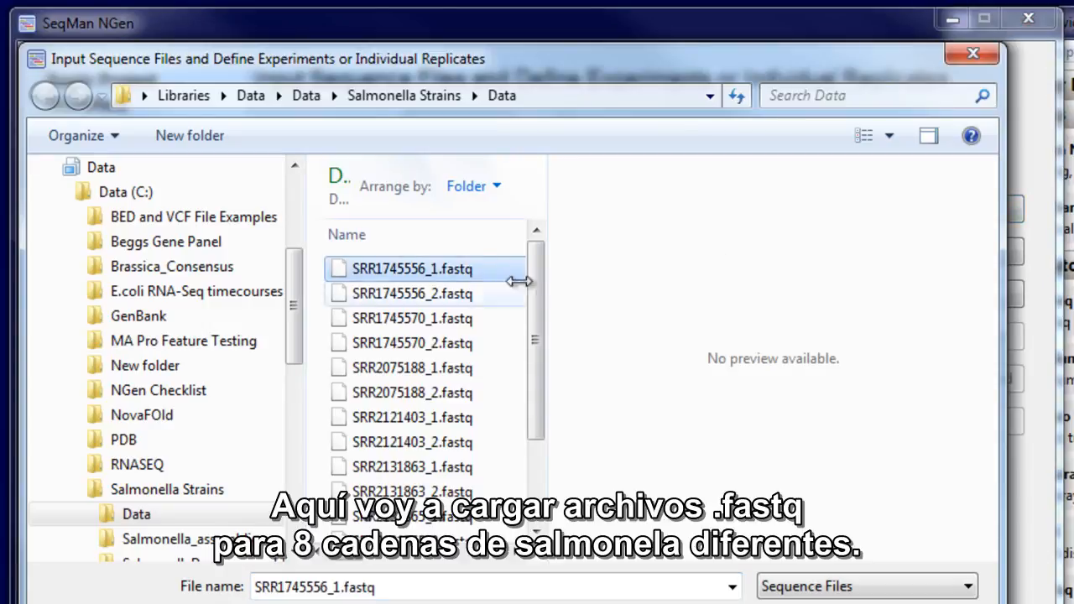
left_click_drag(538, 320, 545, 509)
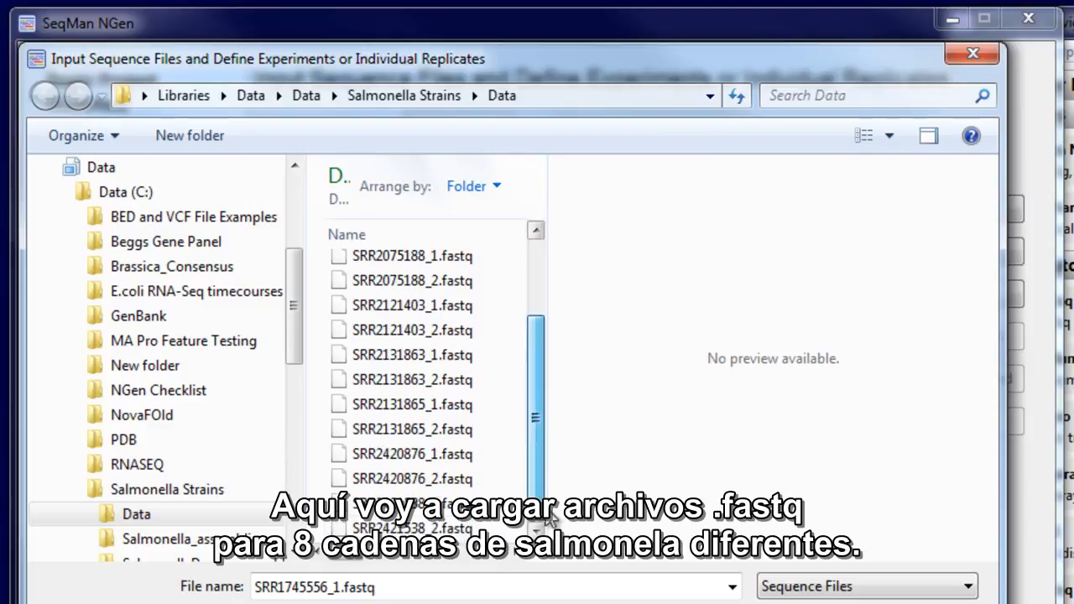
left_click(474, 528, "shift")
key("Return")
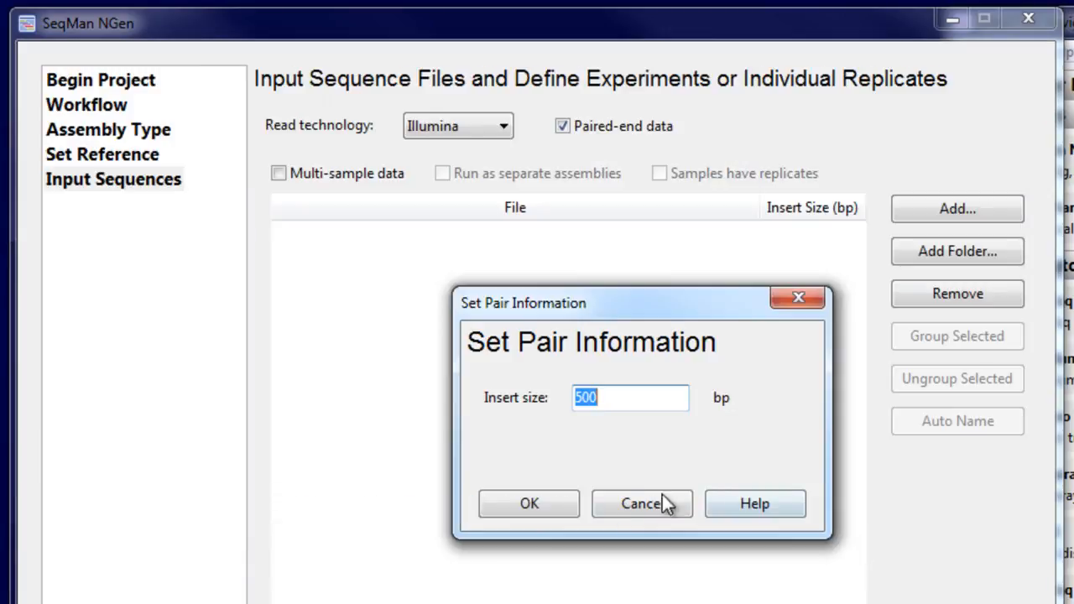
left_click(543, 502)
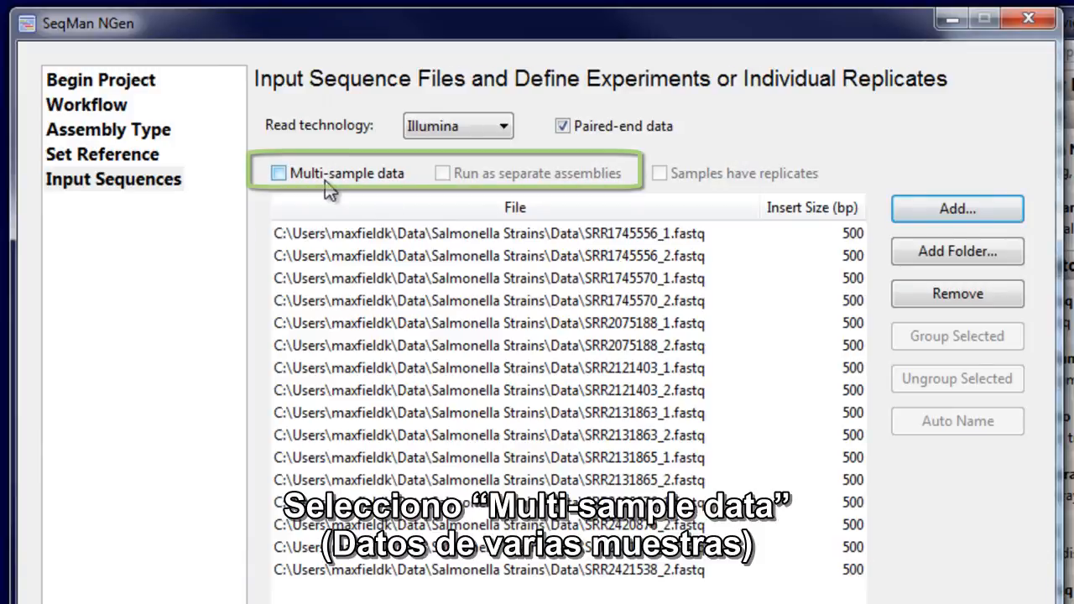
Treat the reads as multi-sample data with automatically named experiments, and continue to the assembly options without choosing a control
left_click(279, 173)
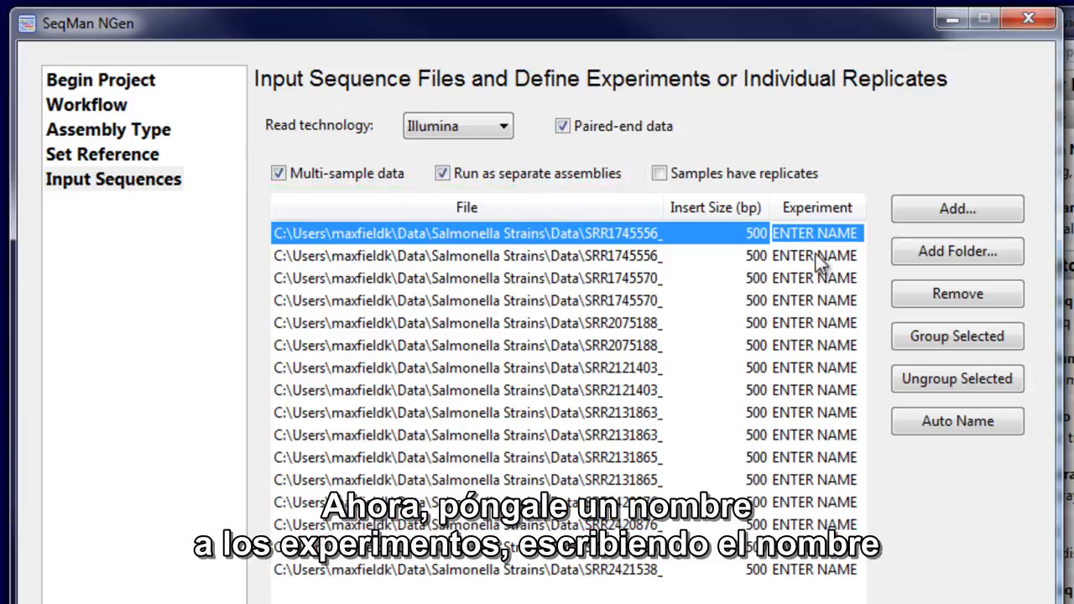
left_click(904, 426)
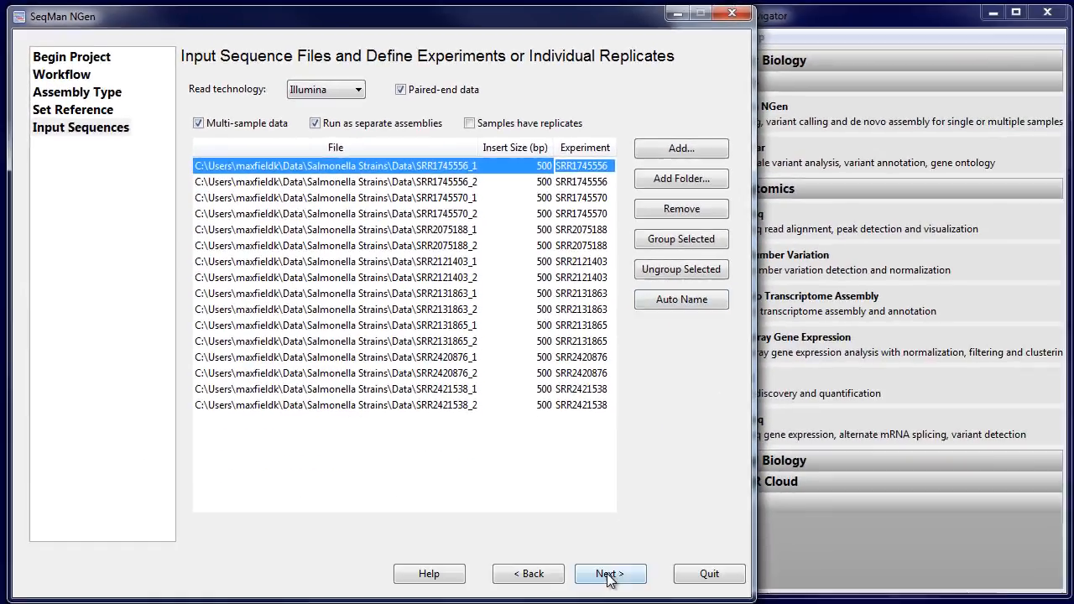
left_click(610, 574)
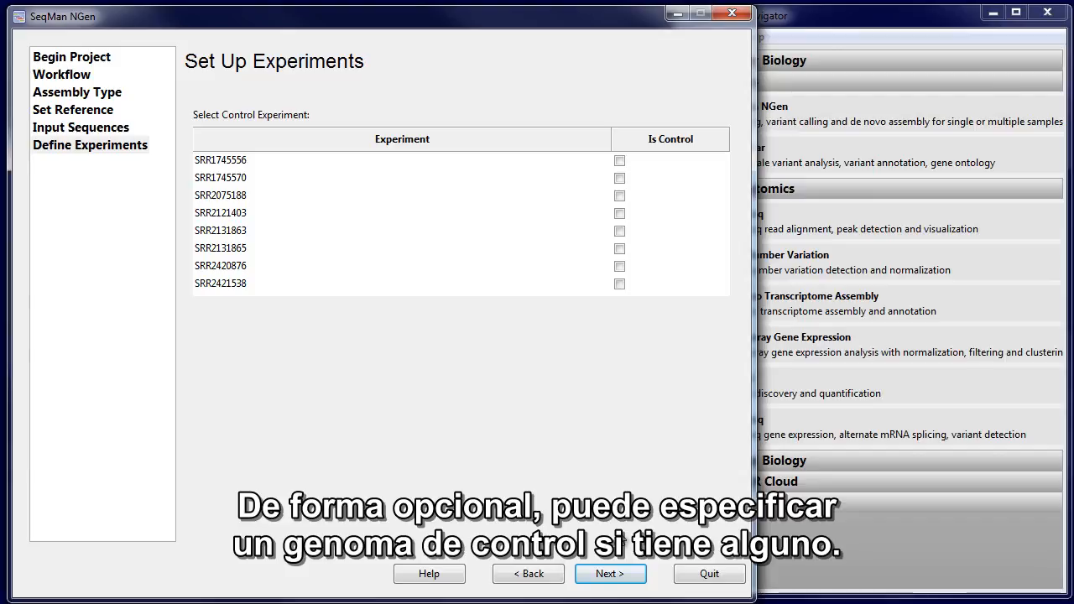
left_click(618, 578)
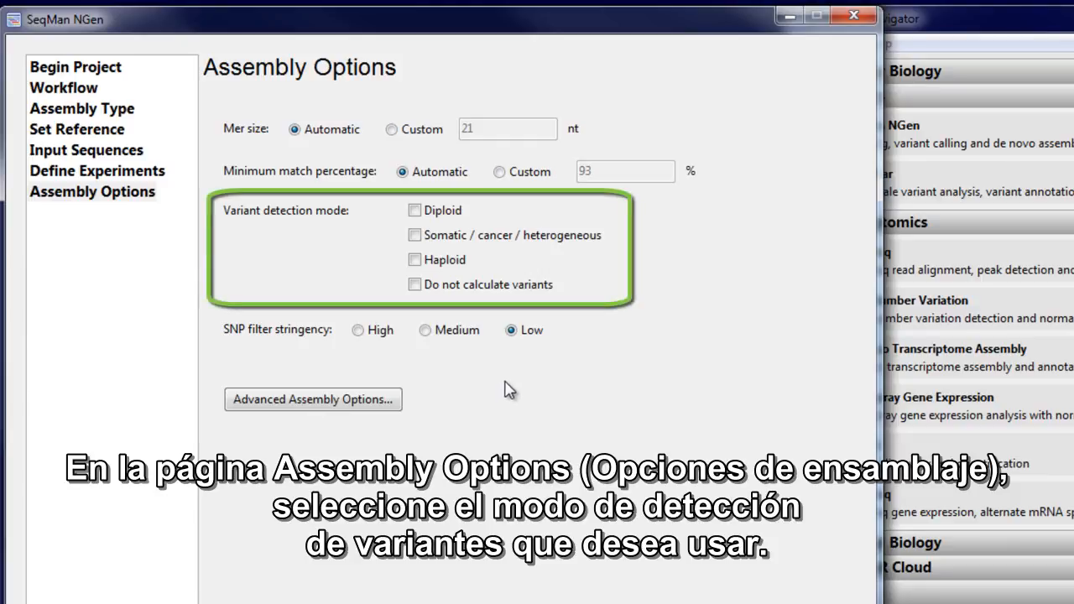
Set the variant detection mode to Haploid, review the advanced alignment and variant options, and continue to the assembly output
left_click(416, 260)
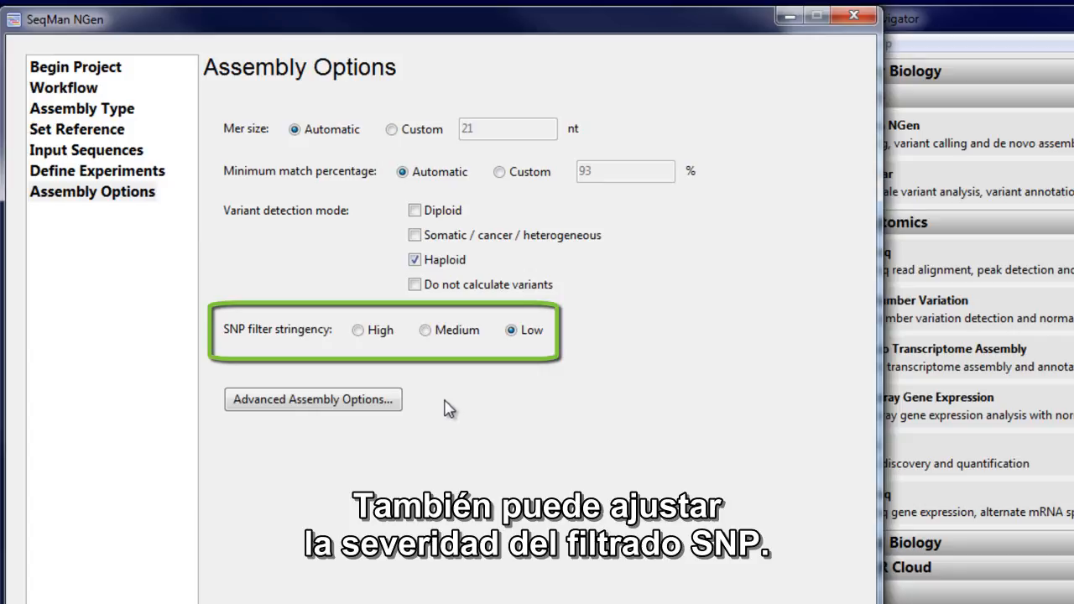
left_click(369, 403)
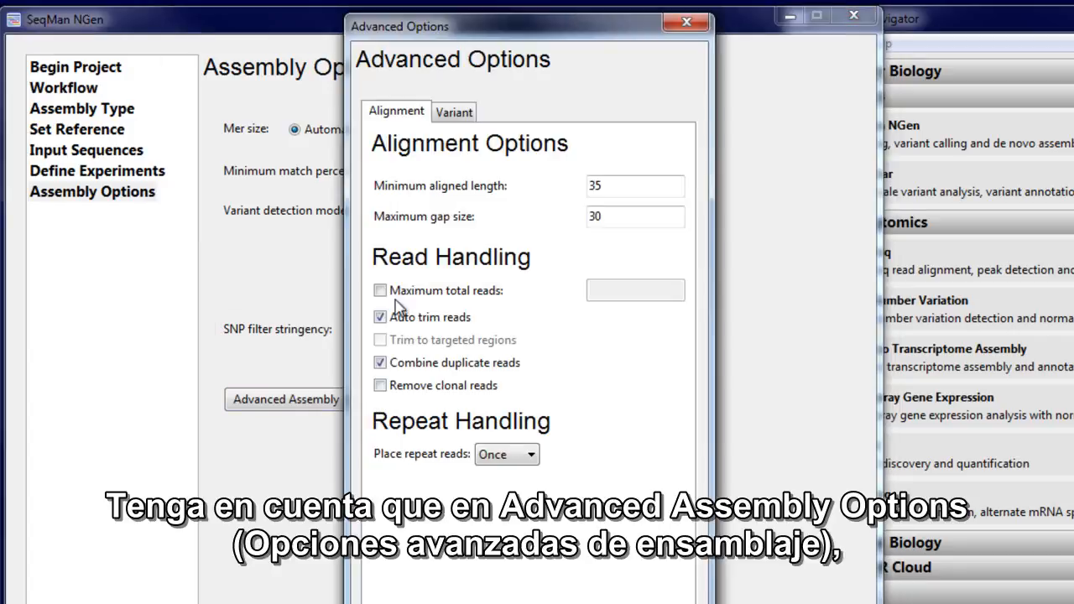
left_click(457, 118)
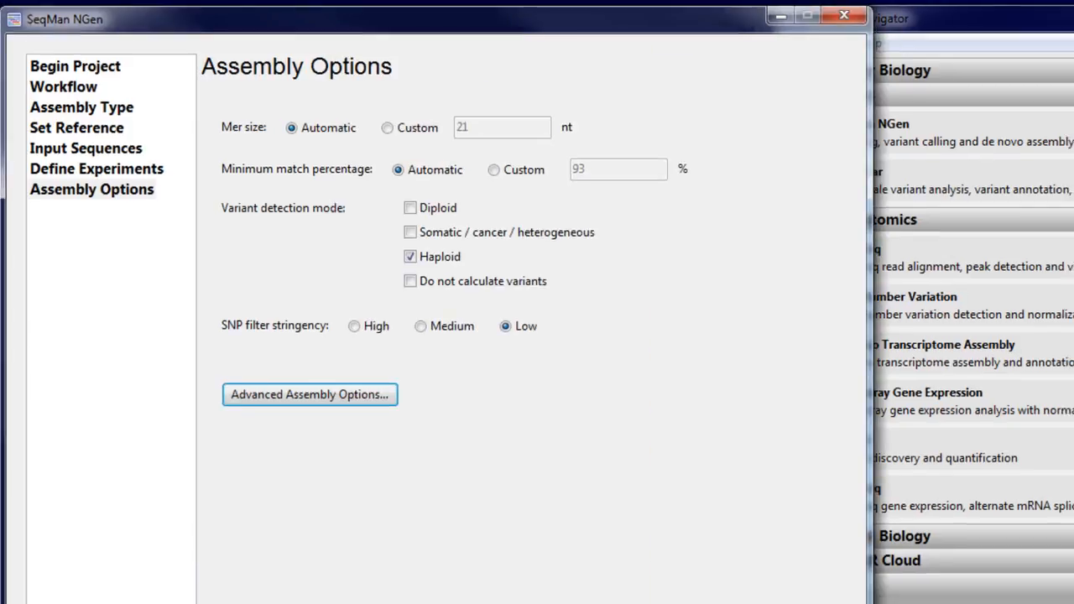
left_click(616, 582)
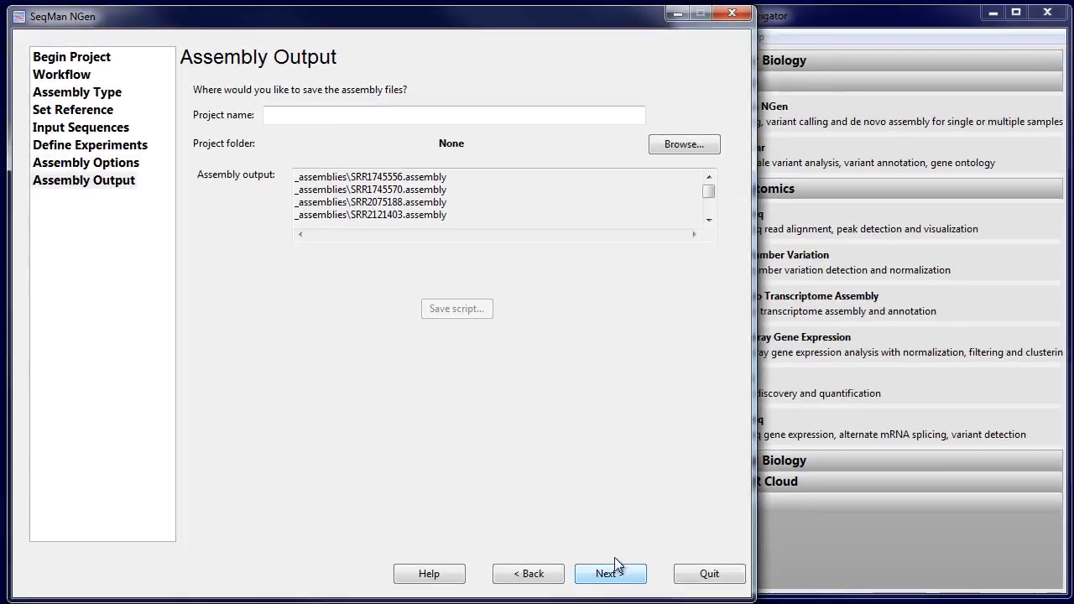
Name the project SalmonellaDemo, save it in the Salmonella Strains folder, and start the assembly
left_click(355, 112)
type("SalmonellaDemo")
left_click(673, 146)
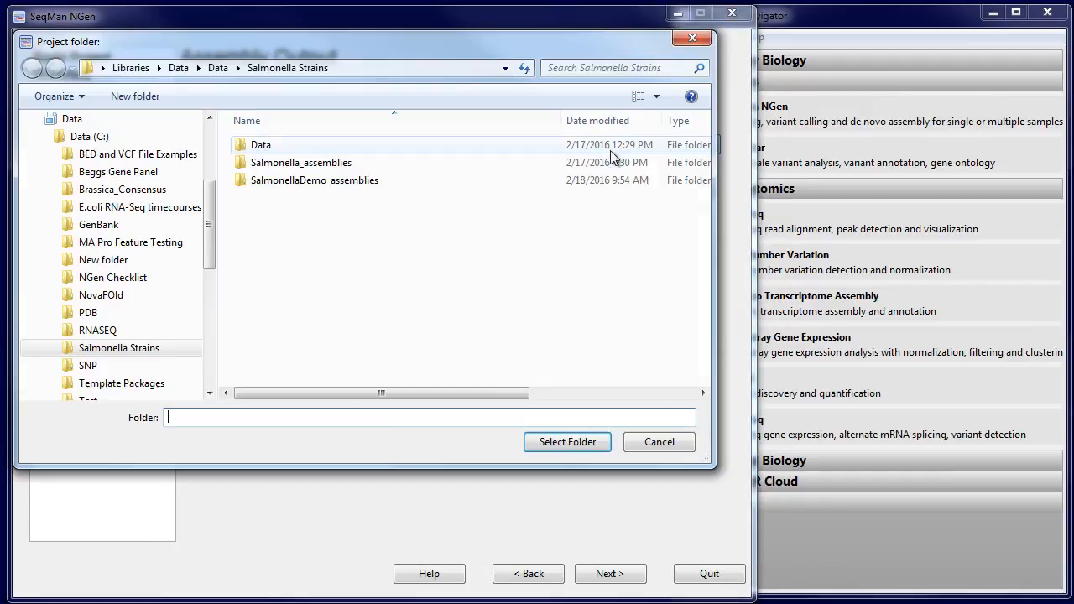
left_click(570, 445)
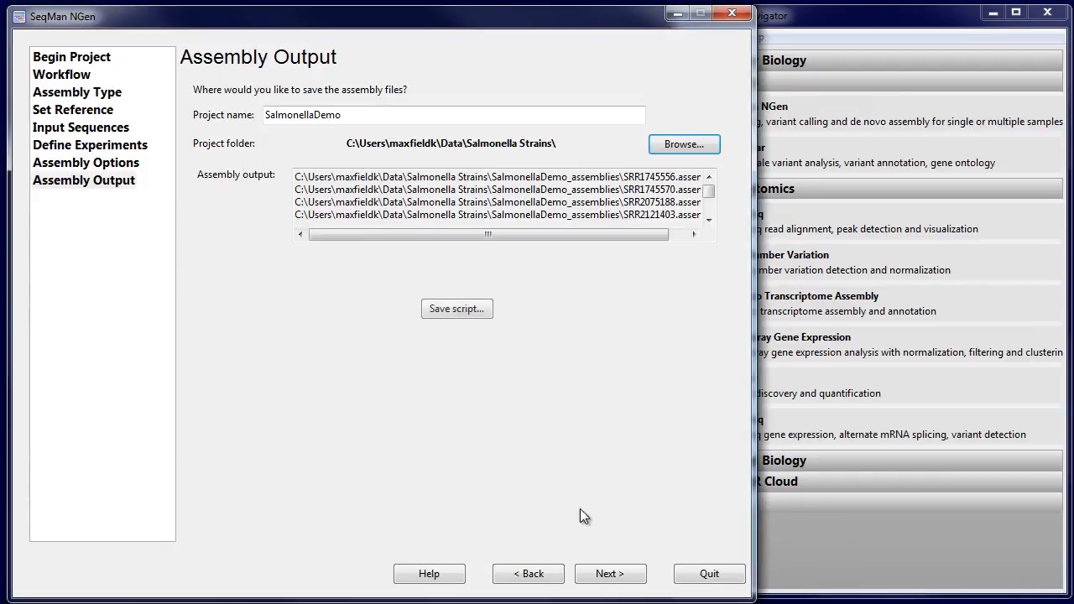
left_click(607, 573)
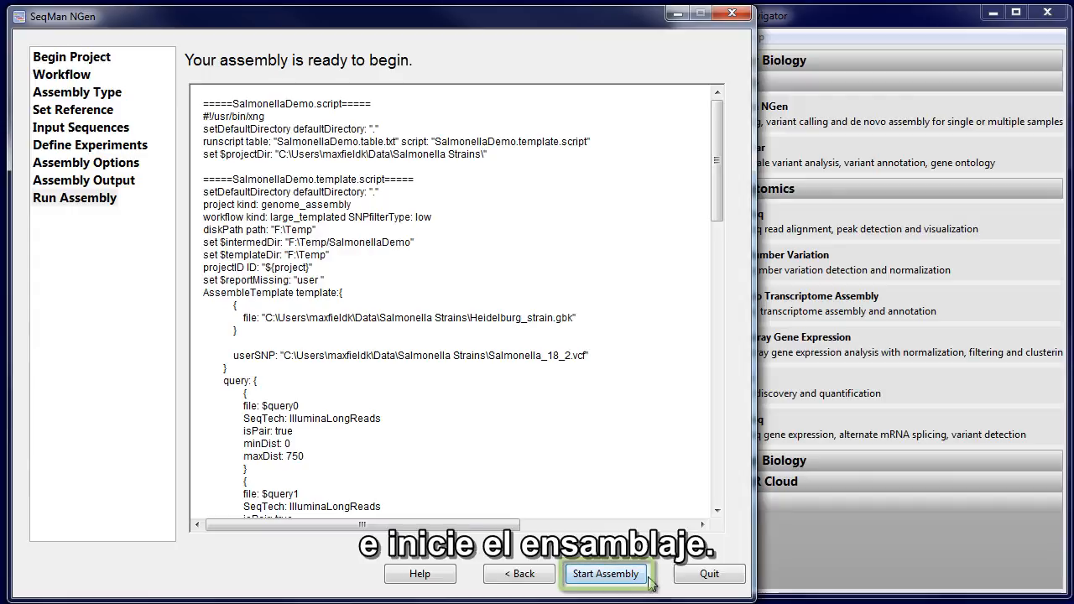
left_click(623, 578)
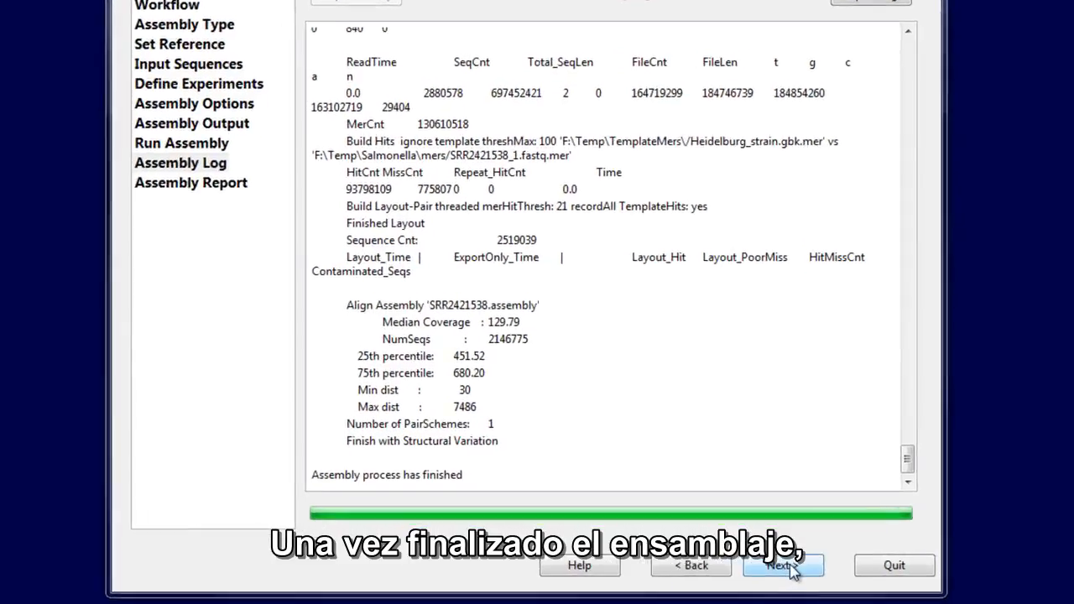
Open the finished assemblies in ArrayStar and preprocess them with SNP - Gene quantification across the entire genome
left_click(758, 570)
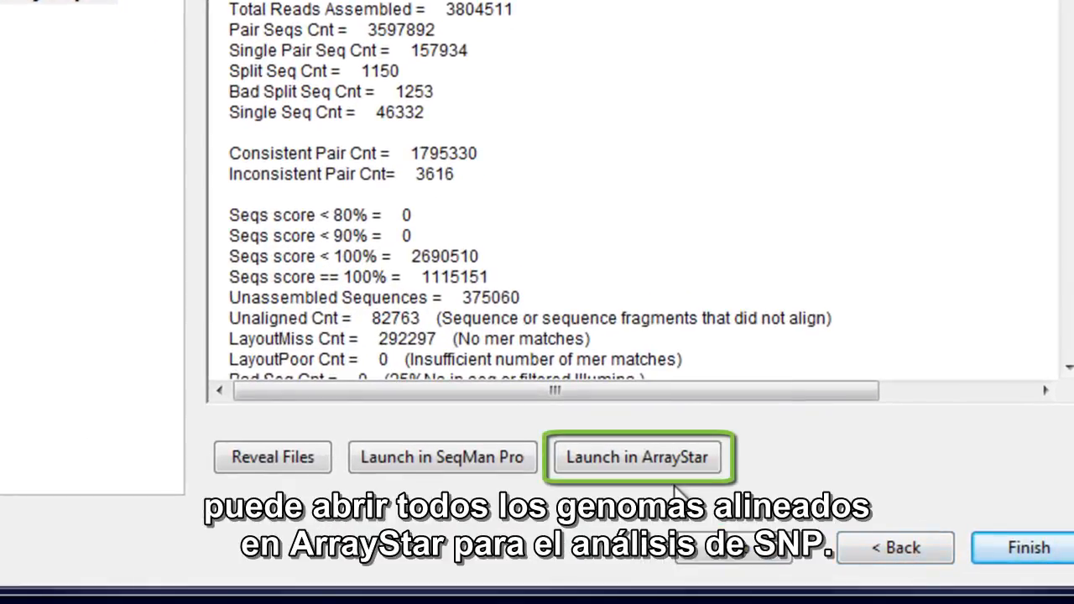
left_click(664, 469)
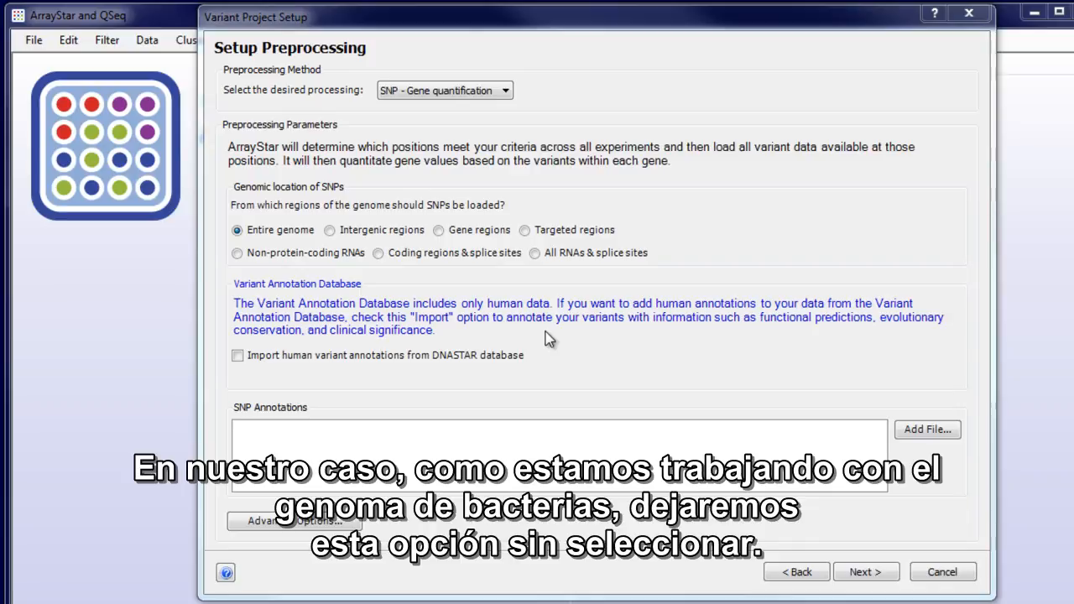
left_click(879, 576)
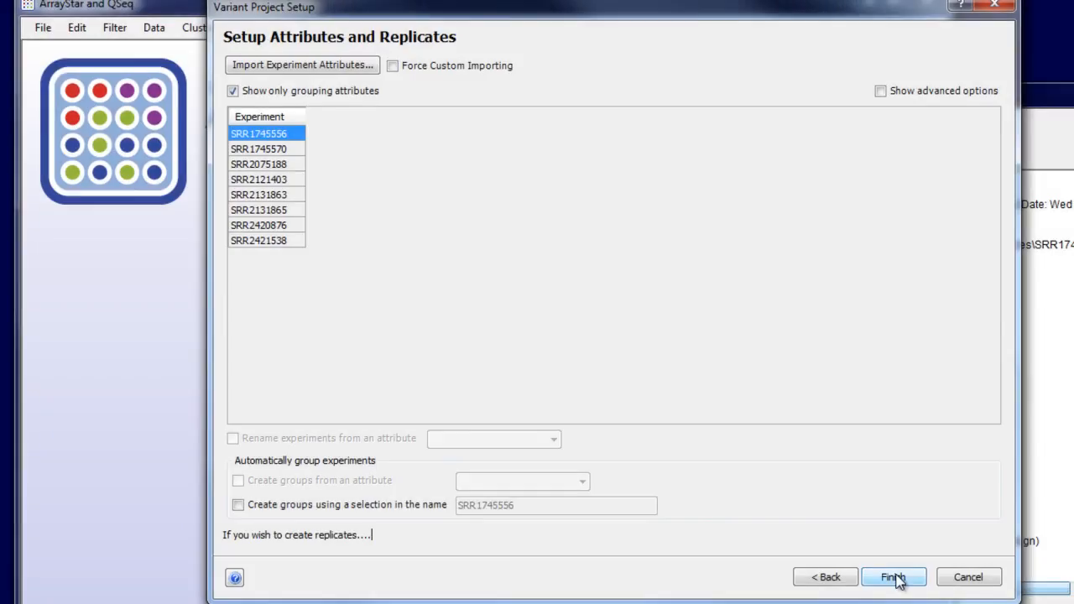
left_click(892, 577)
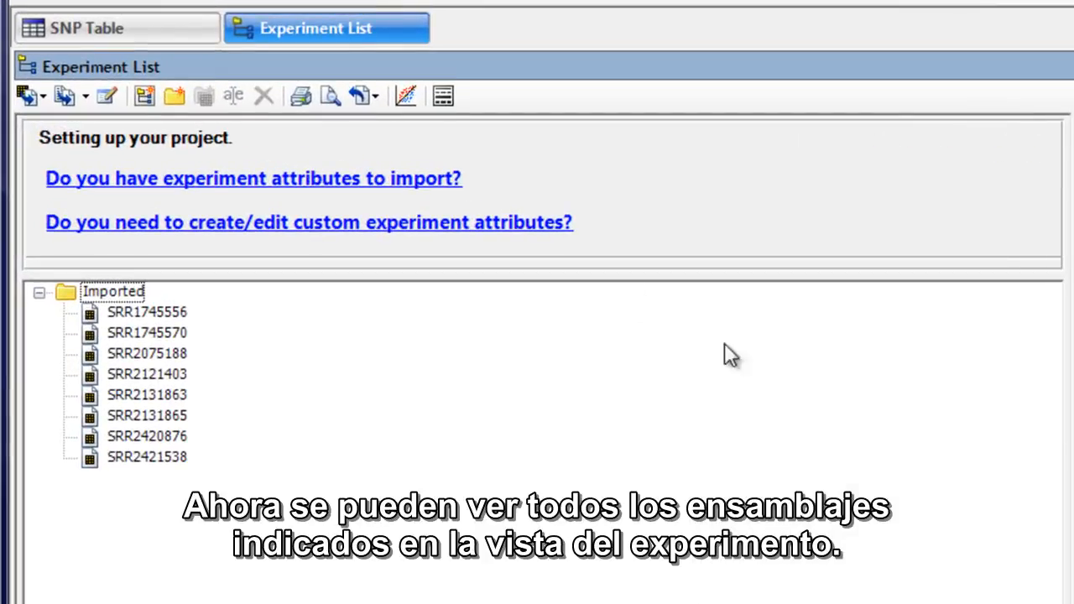
Open the SNP table and restrict it to non-synonymous SNPs with the quick filter
left_click(207, 34)
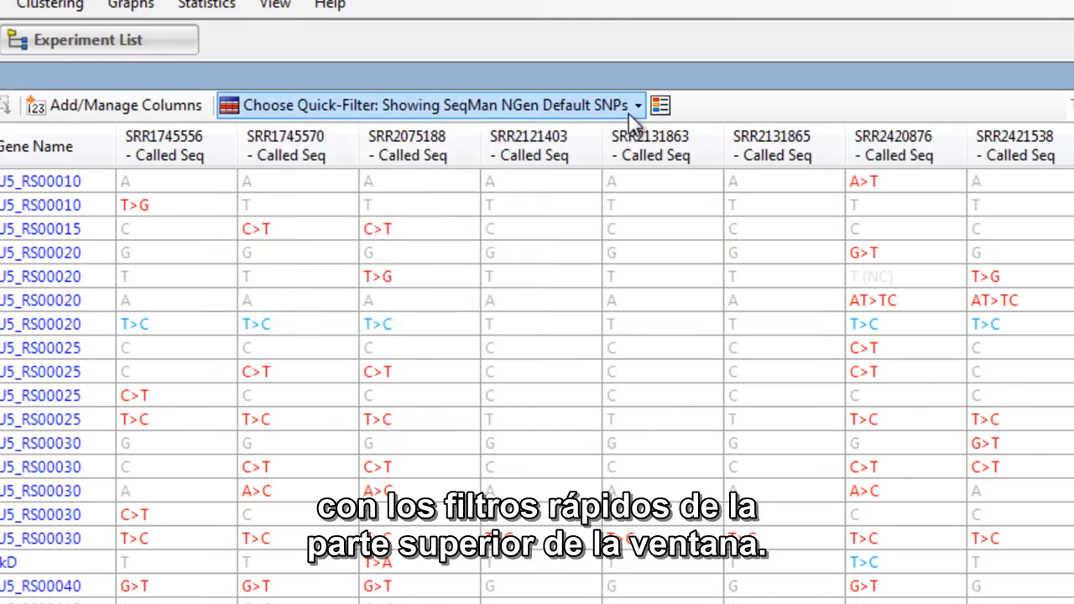
left_click(629, 109)
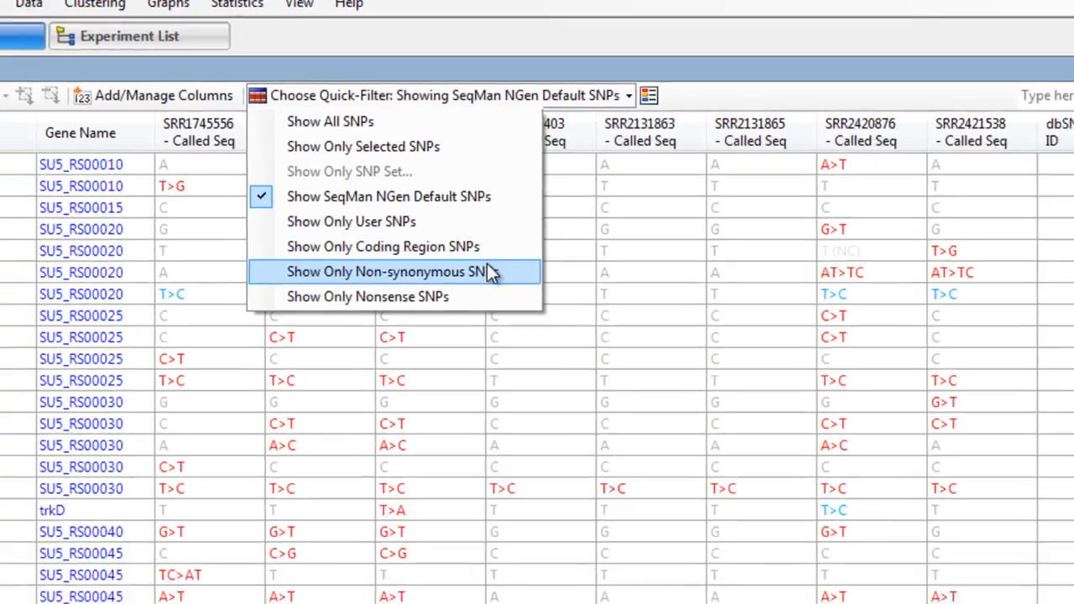
left_click(470, 302)
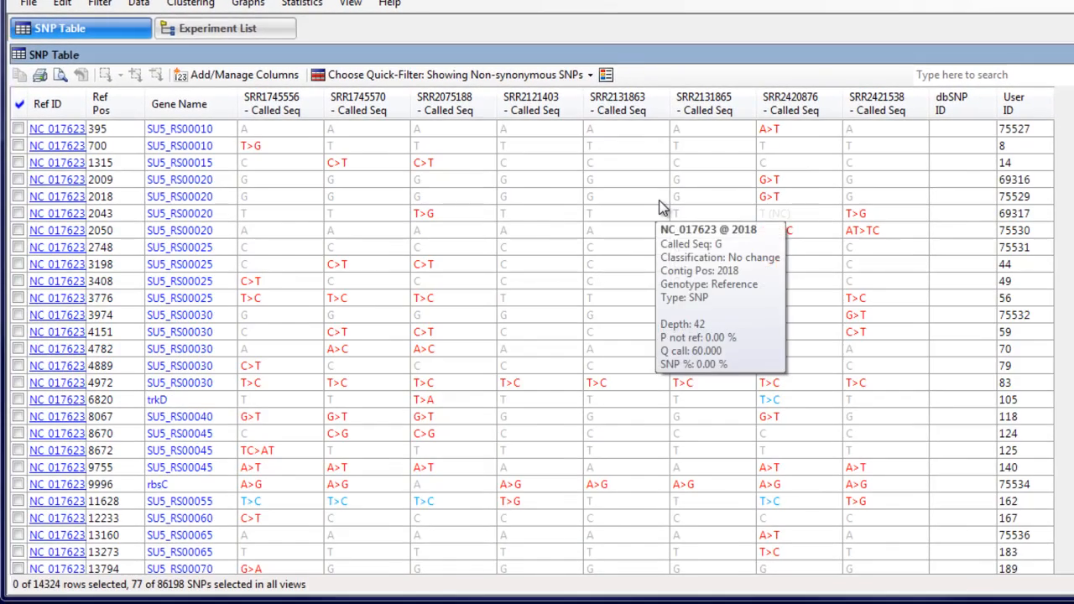
Open a filter over all data and limit the SNP search in experiment SRR1745556 to non-synonymous changes
left_click(81, 7)
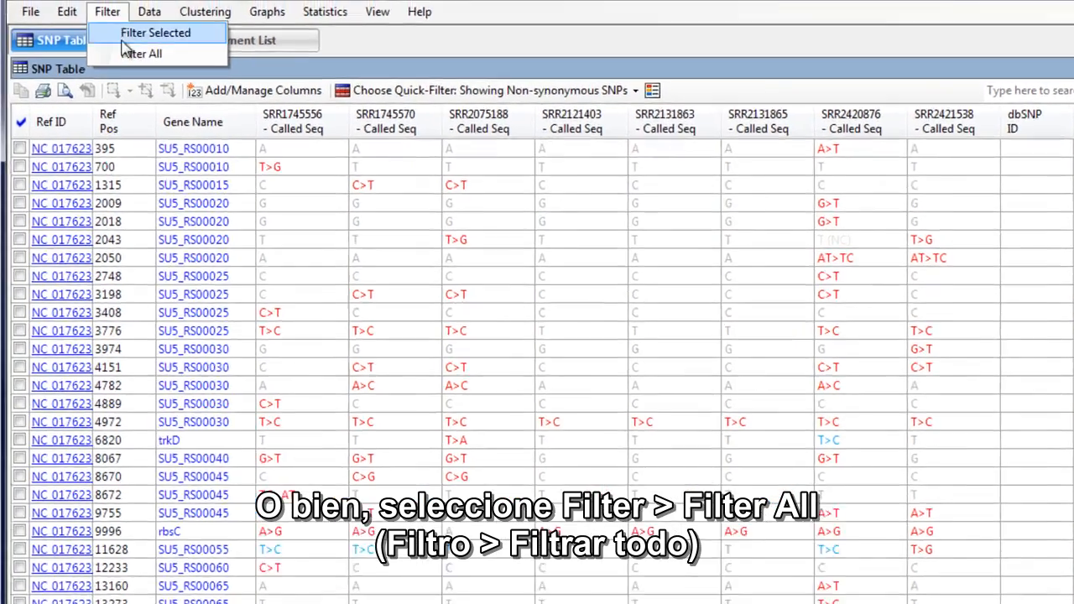
left_click(131, 40)
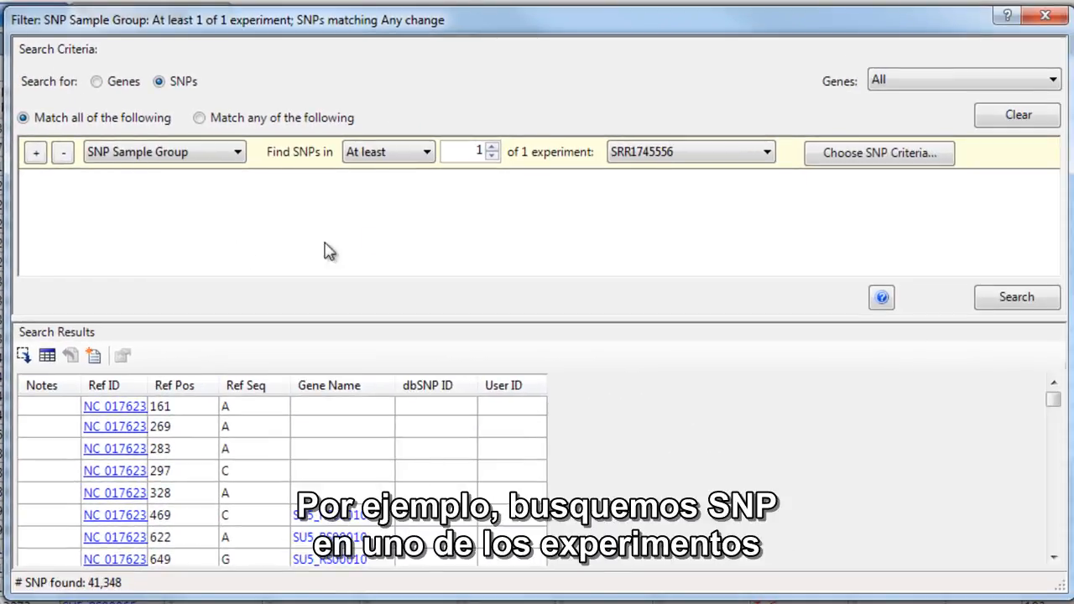
left_click(646, 159)
left_click(646, 160)
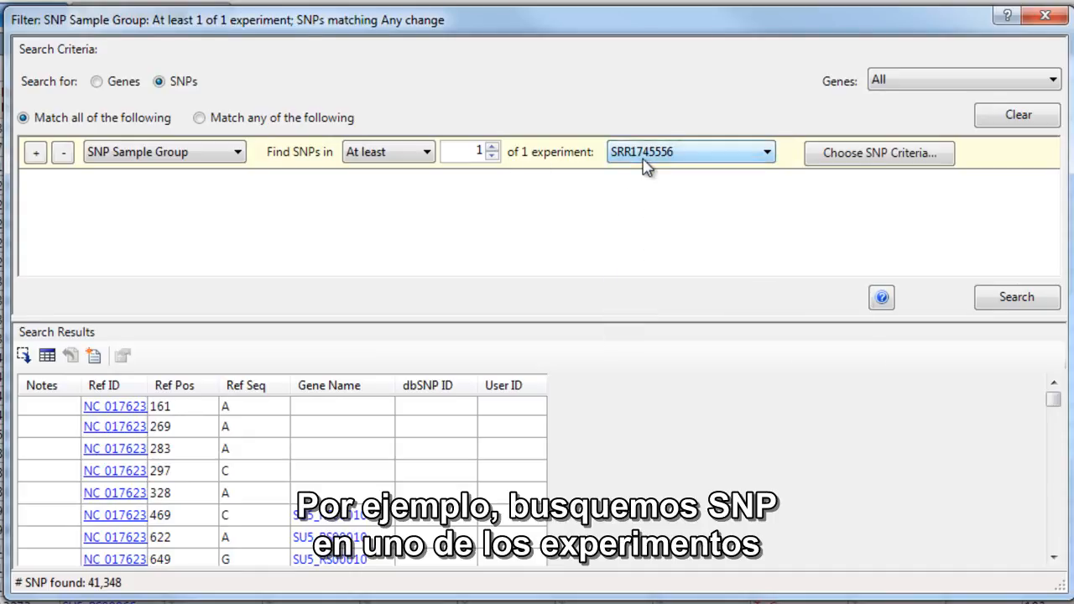
left_click(857, 154)
left_click(446, 367)
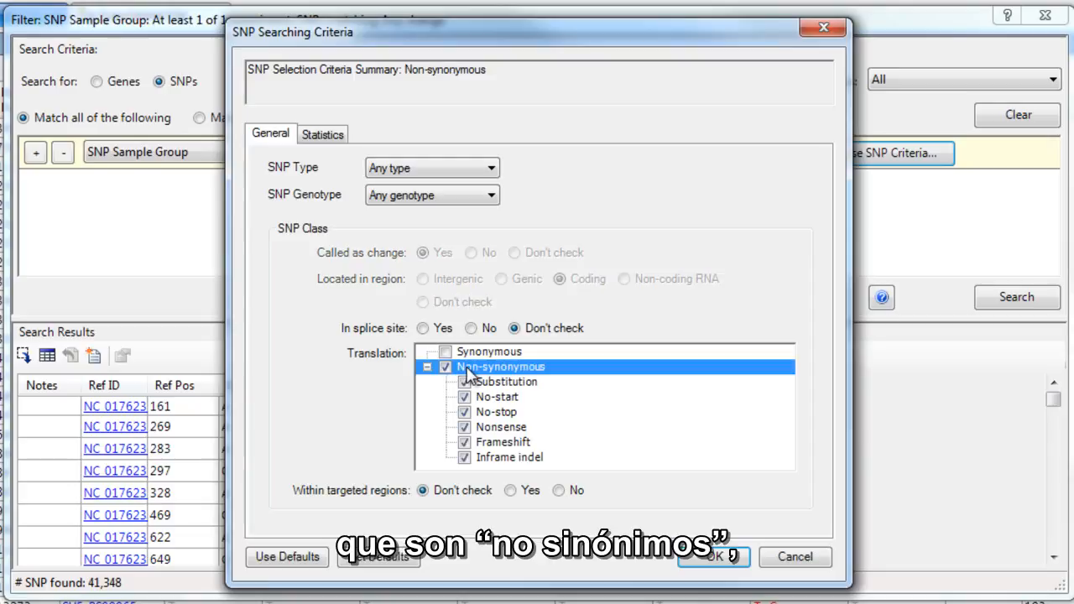
Add a minimum P not ref of 90% and a minimum depth of 10 to the SNP criteria, and run the search
left_click(323, 135)
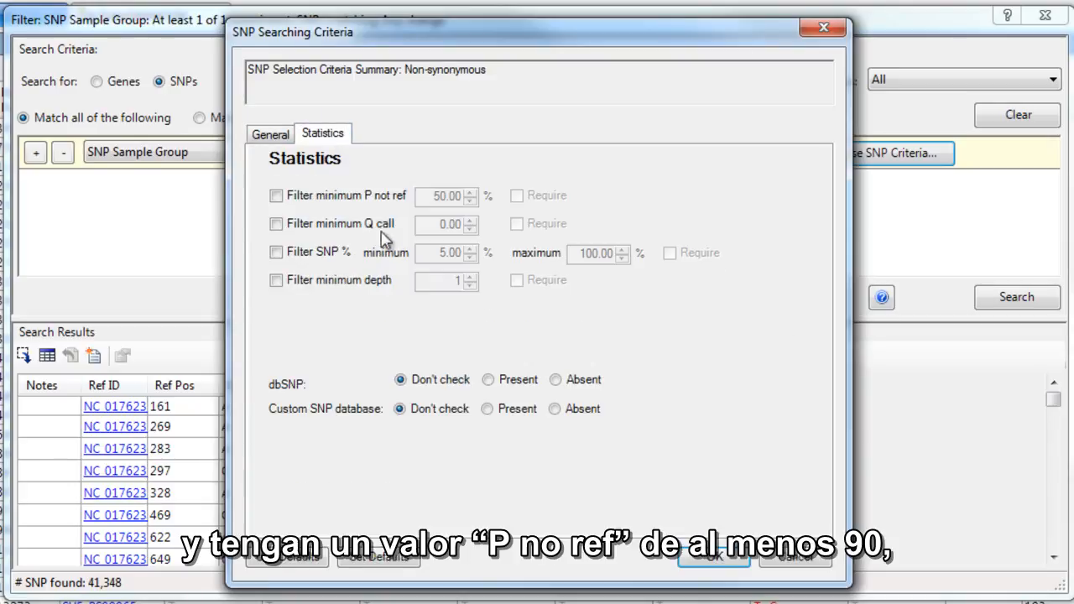
left_click(332, 198)
left_click_drag(425, 197, 574, 231)
type("90")
left_click(276, 281)
left_click(446, 283)
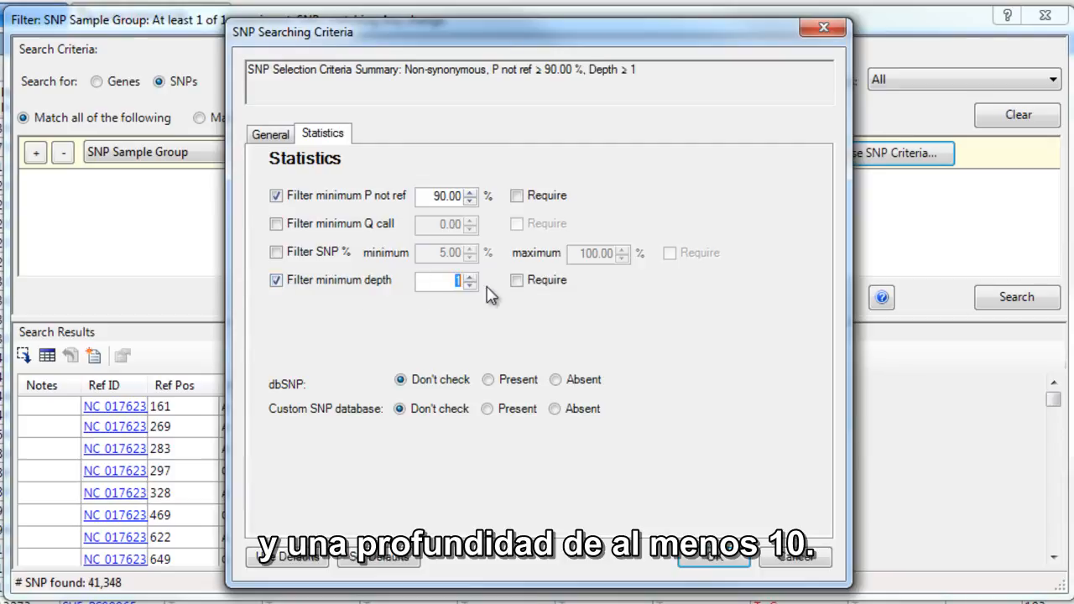
type("0")
left_click(735, 561)
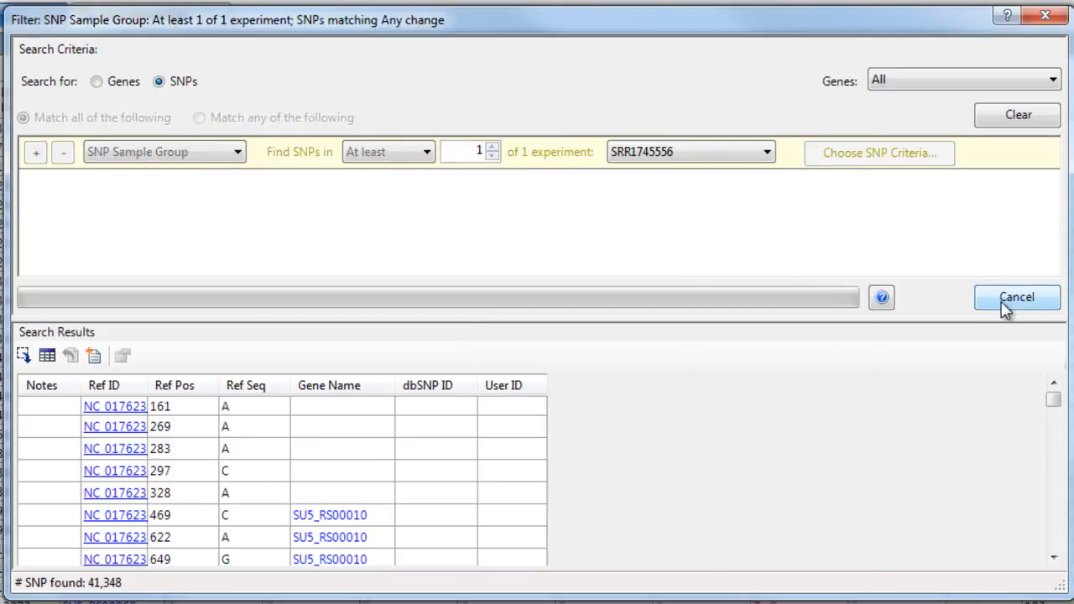
left_click(1007, 304)
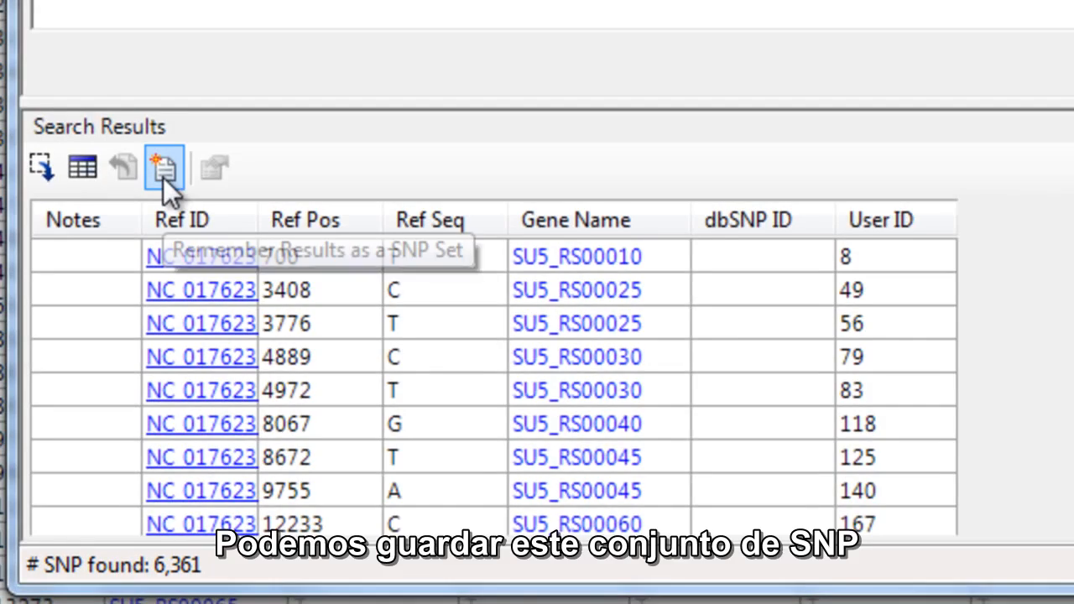
Save the search results as a SNP set named SRR1745556, using the experiment name from the notes
left_click(164, 167)
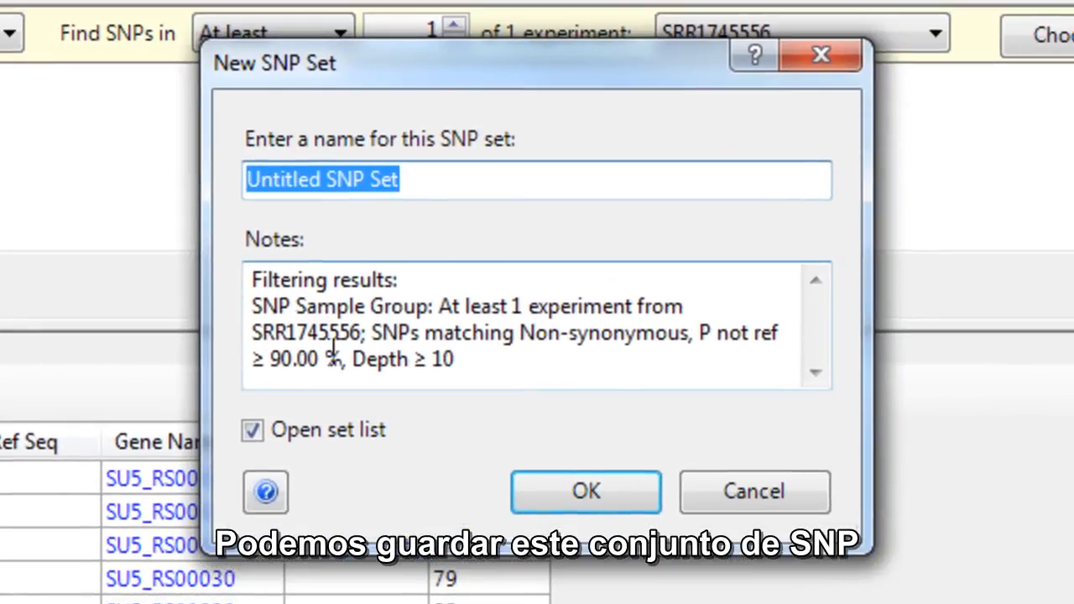
left_click_drag(362, 332, 190, 330)
key("ctrl+c")
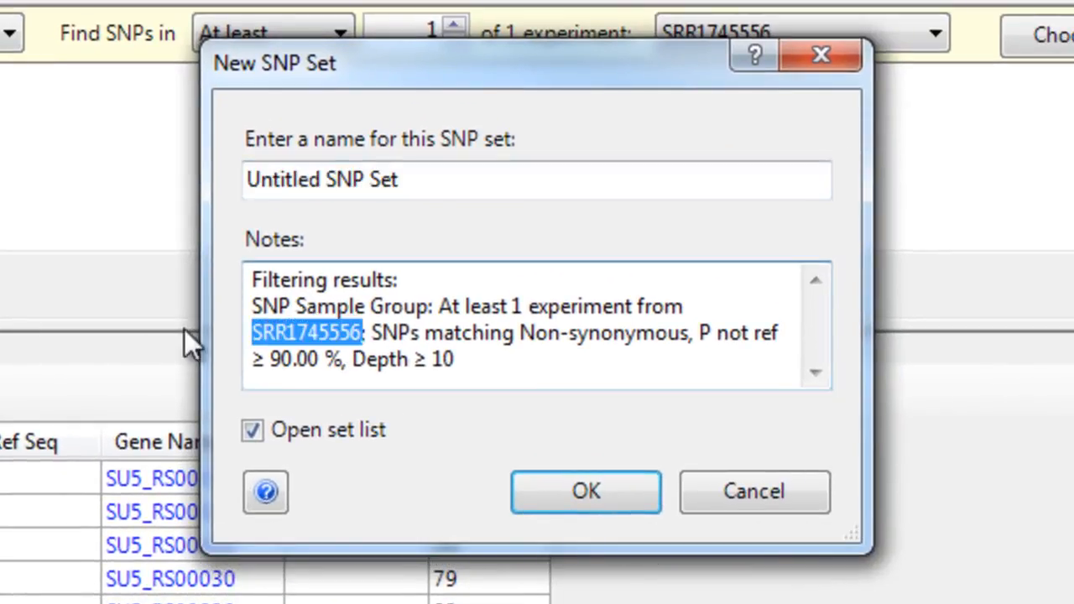
left_click(473, 191)
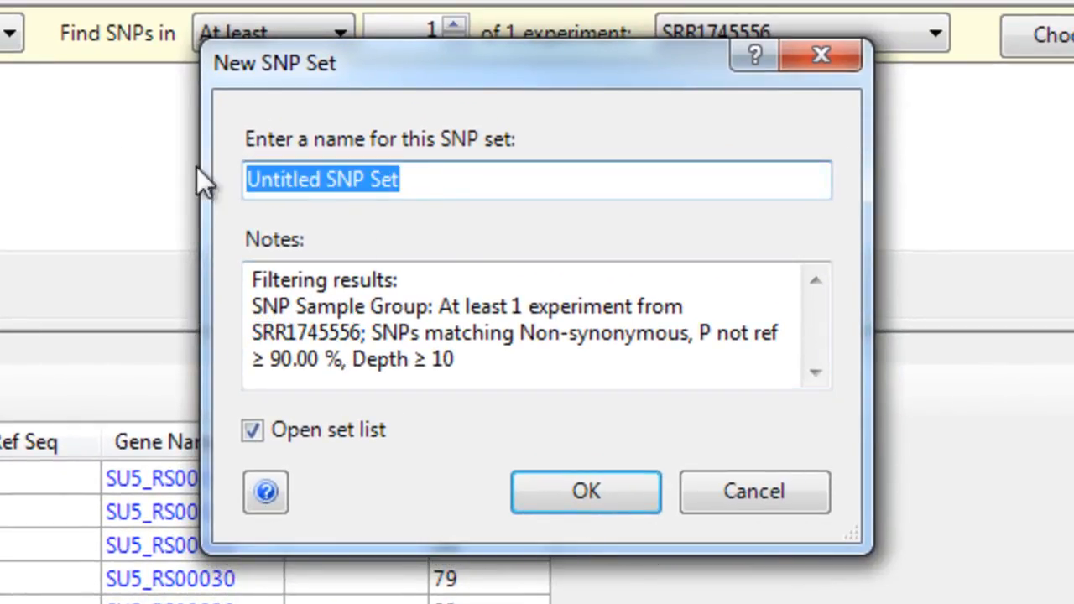
key("ctrl+v")
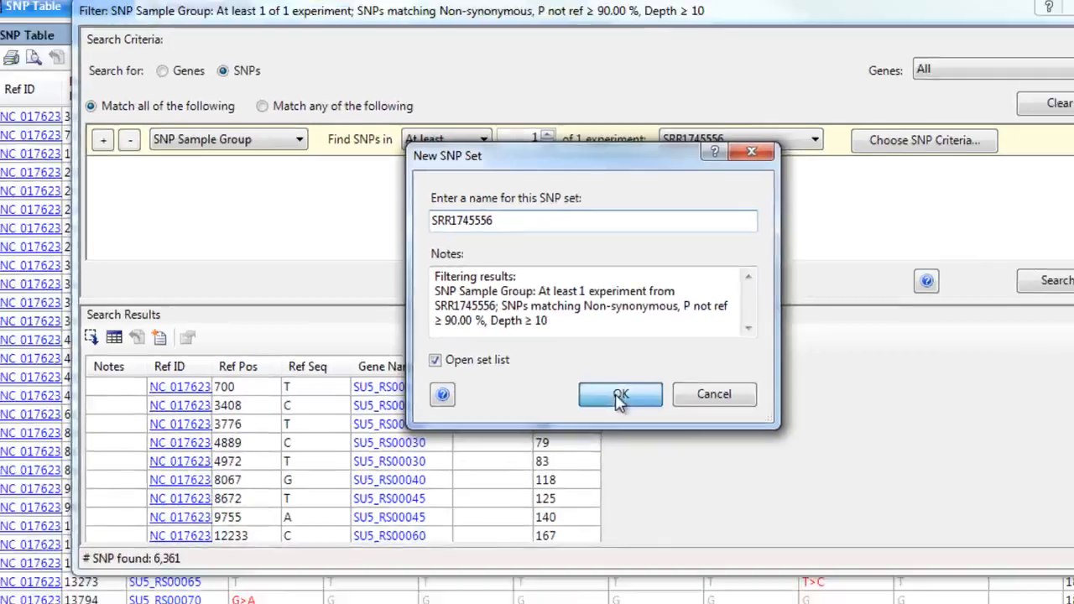
left_click(618, 396)
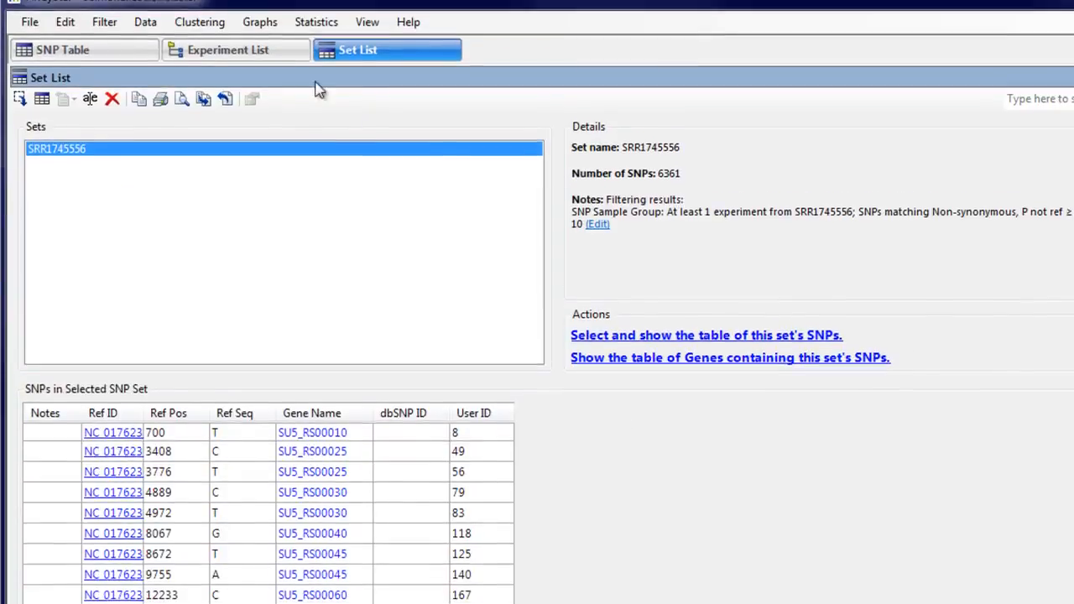
Repeat the filter search with the same SNP criteria for experiment SRR2075188 instead of SRR1745556
left_click(104, 41)
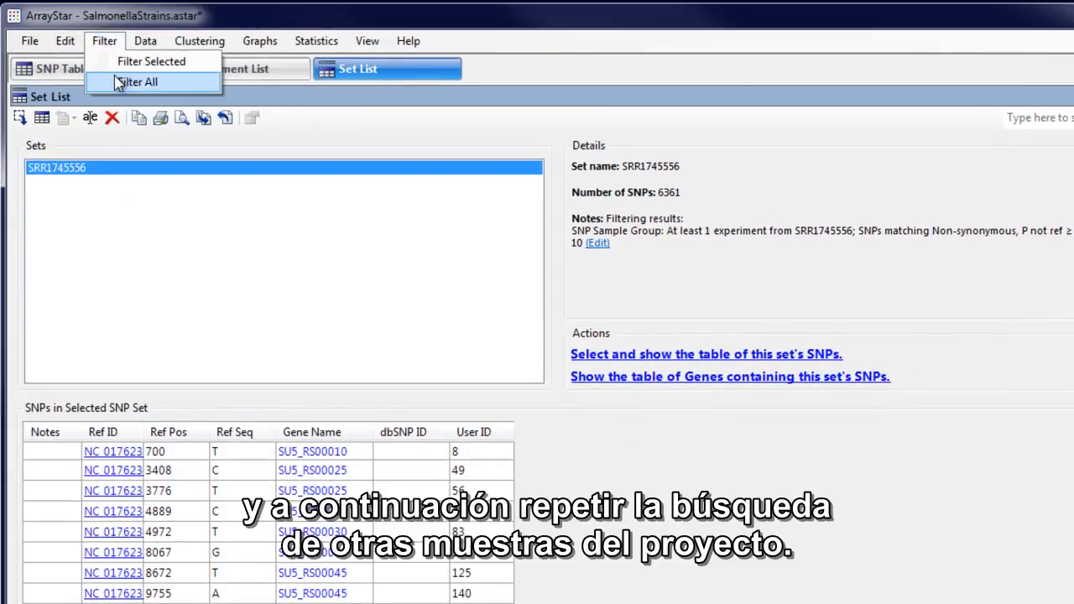
left_click(126, 81)
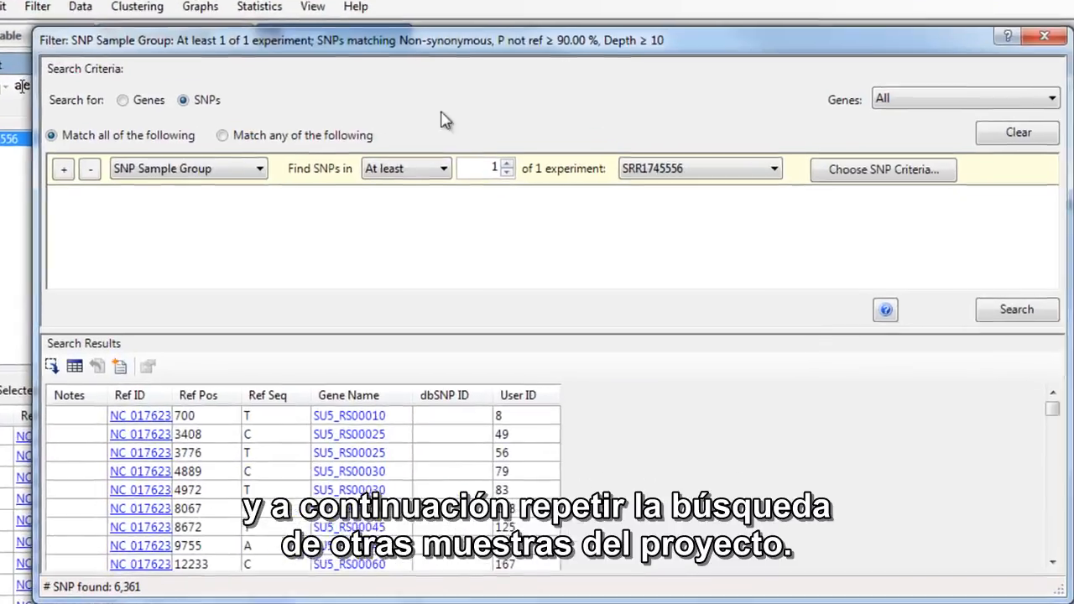
left_click(759, 156)
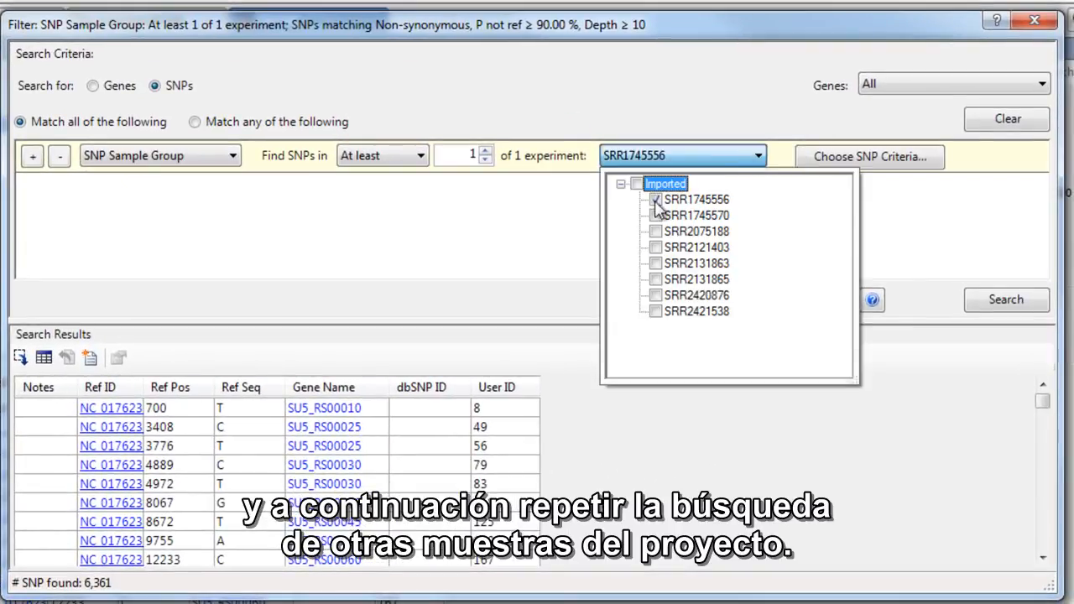
left_click(655, 200)
left_click(656, 231)
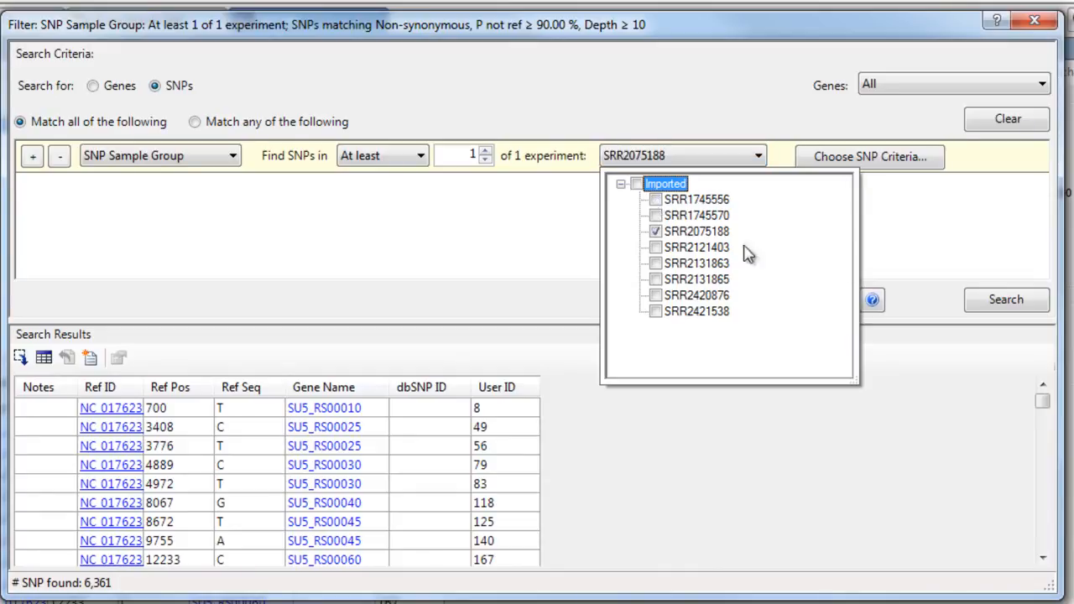
left_click(991, 304)
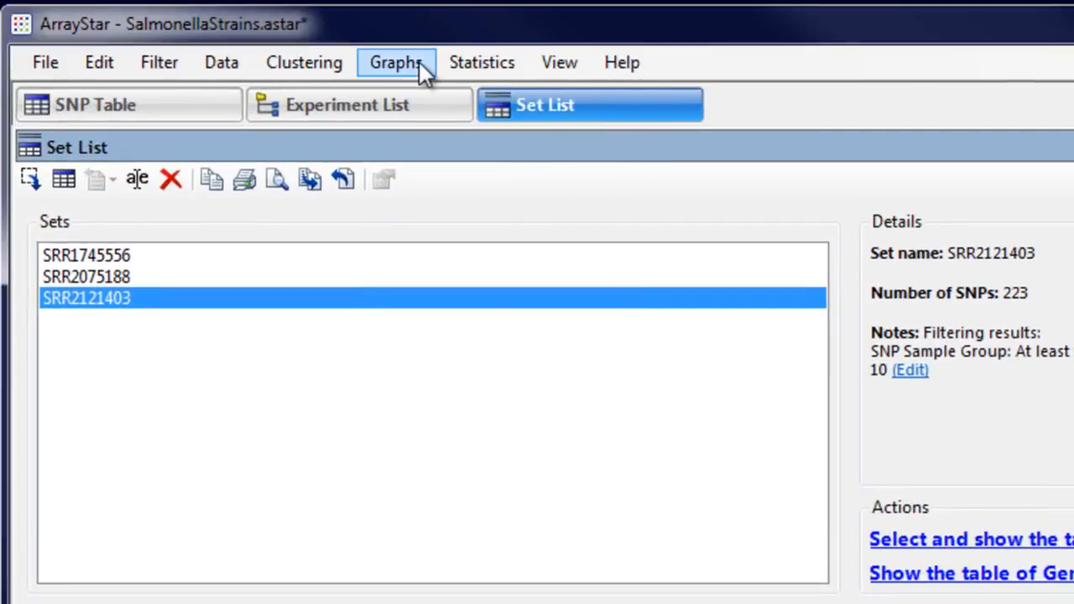
Create a Venn diagram of the SNP sets SRR1745556, SRR2075188 and SRR2121403, and display it as overlapping circles
left_click(396, 62)
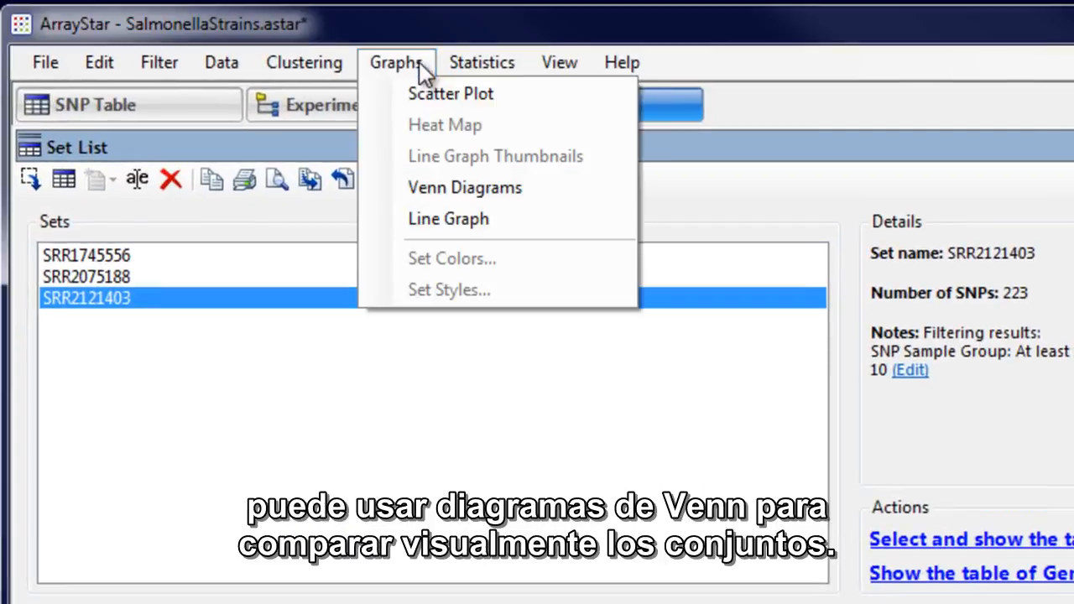
left_click(444, 189)
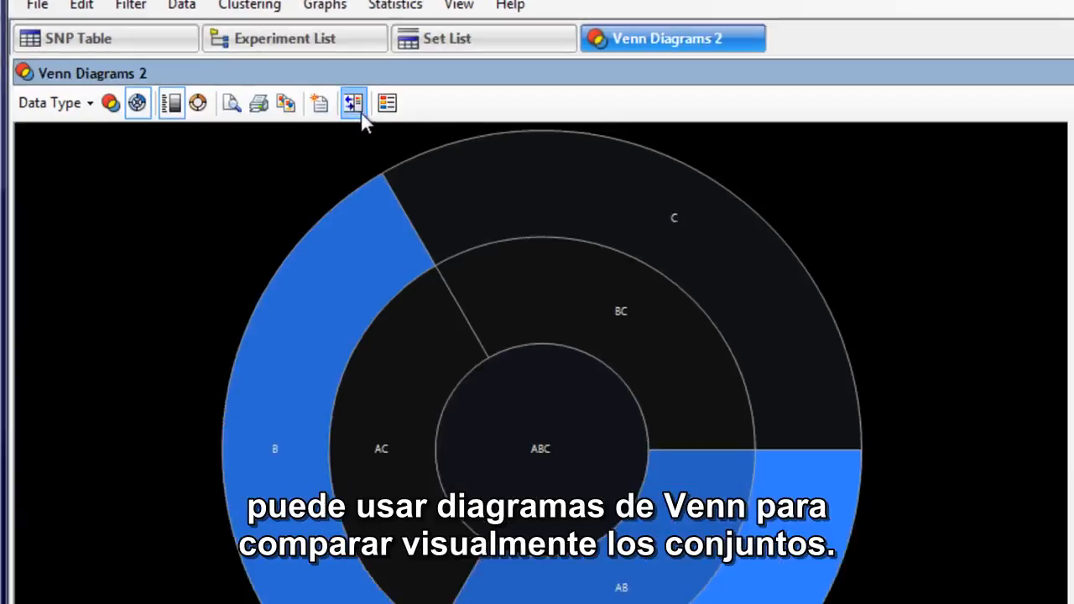
left_click(92, 41)
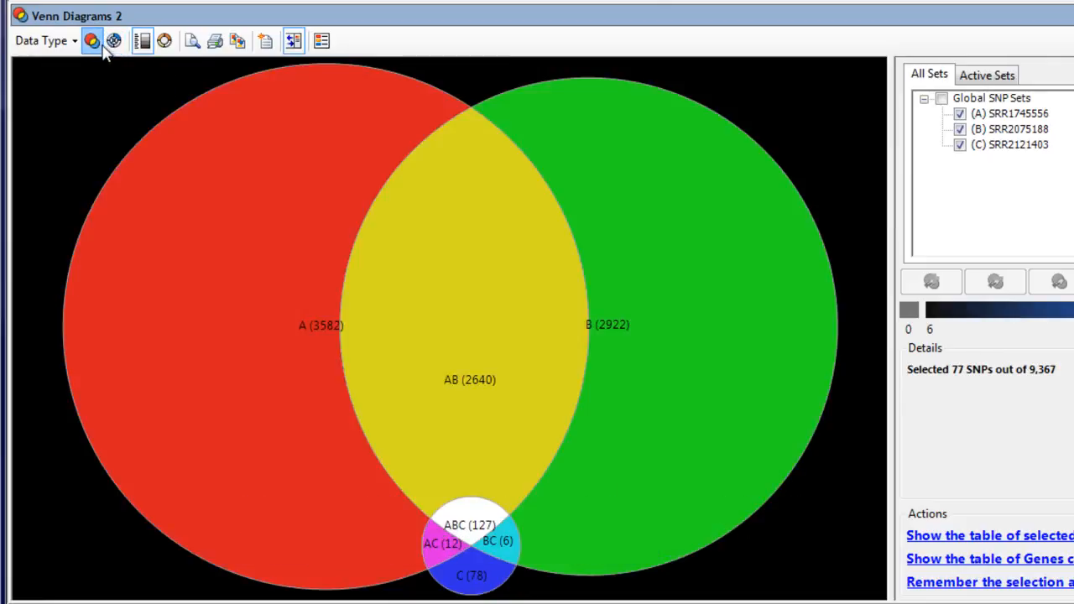